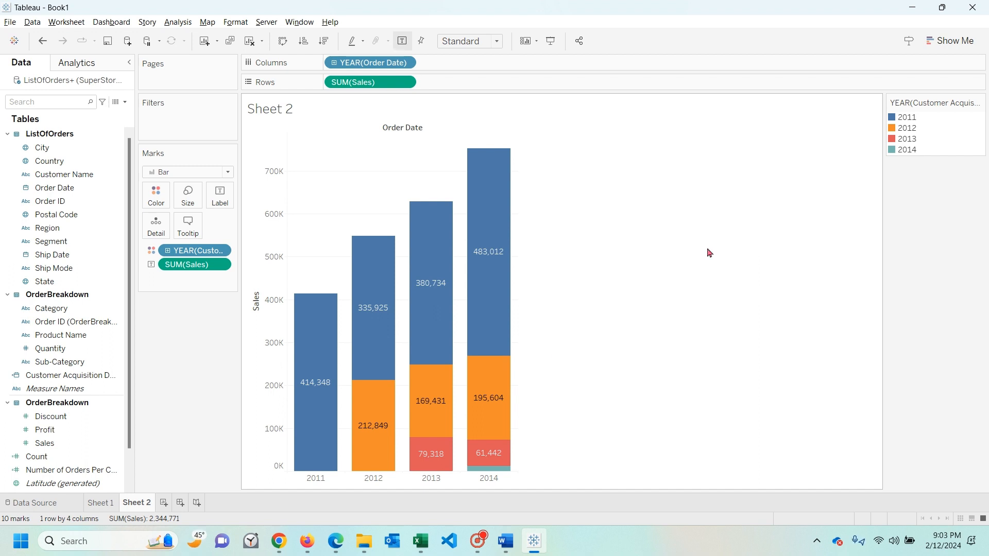
# - Switch to the Tableau LOD expressions article in Chrome and read the opening definition under "What Are LOD Expressions?"
pyautogui.moveTo(289, 550)
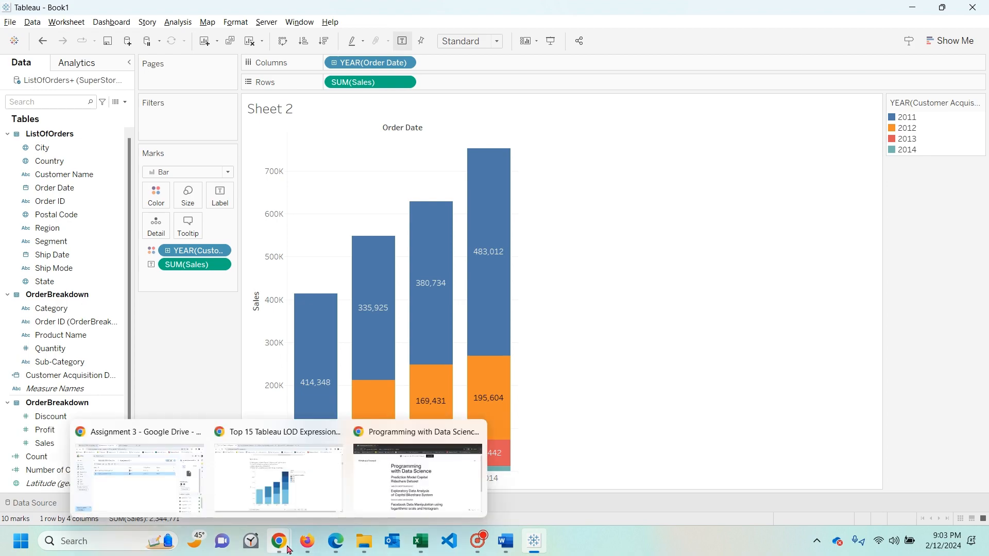
pyautogui.click(287, 472)
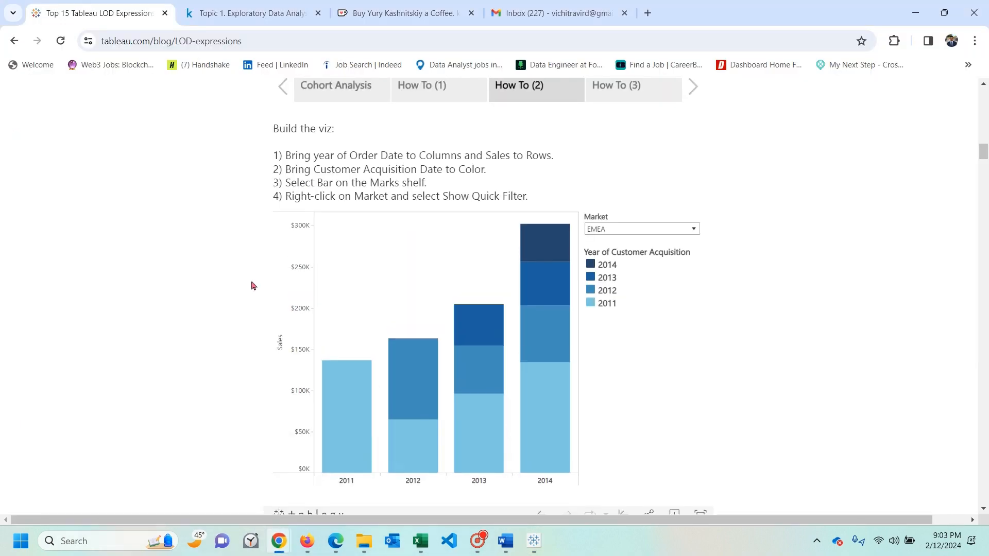
pyautogui.scroll(20, 252, 285)
pyautogui.scroll(-4, 252, 286)
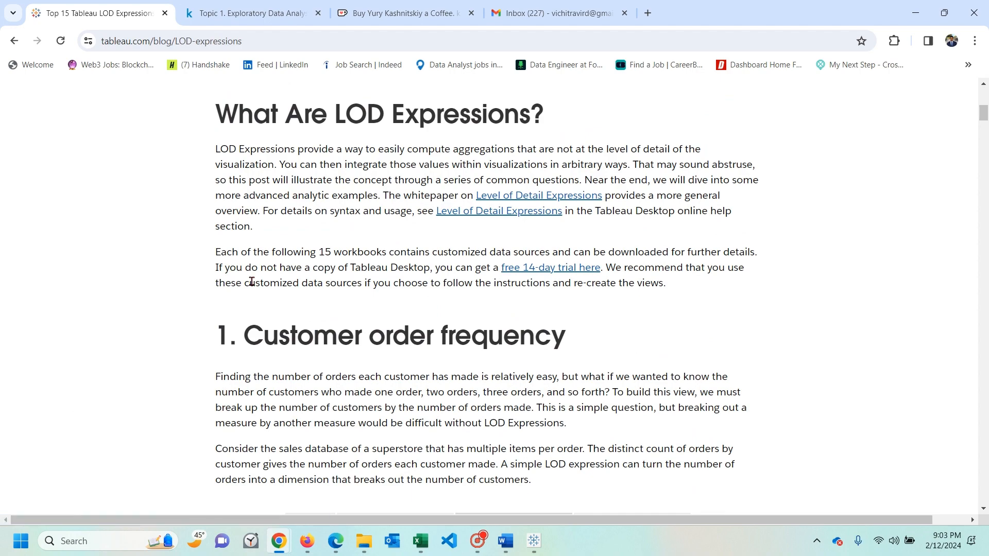
pyautogui.scroll(-3, 252, 281)
pyautogui.scroll(5, 252, 281)
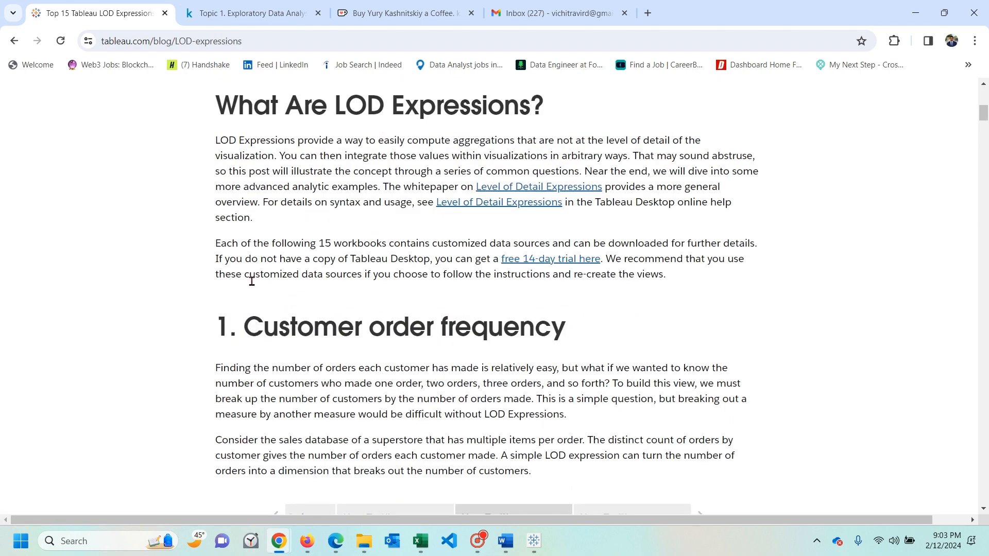
pyautogui.moveTo(220, 213); pyautogui.dragTo(281, 233)
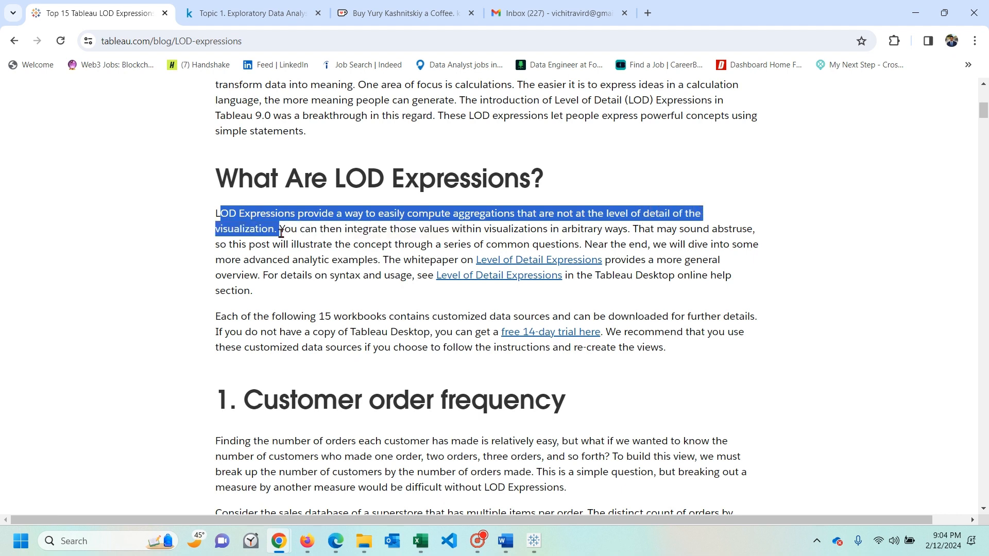
pyautogui.click(281, 233)
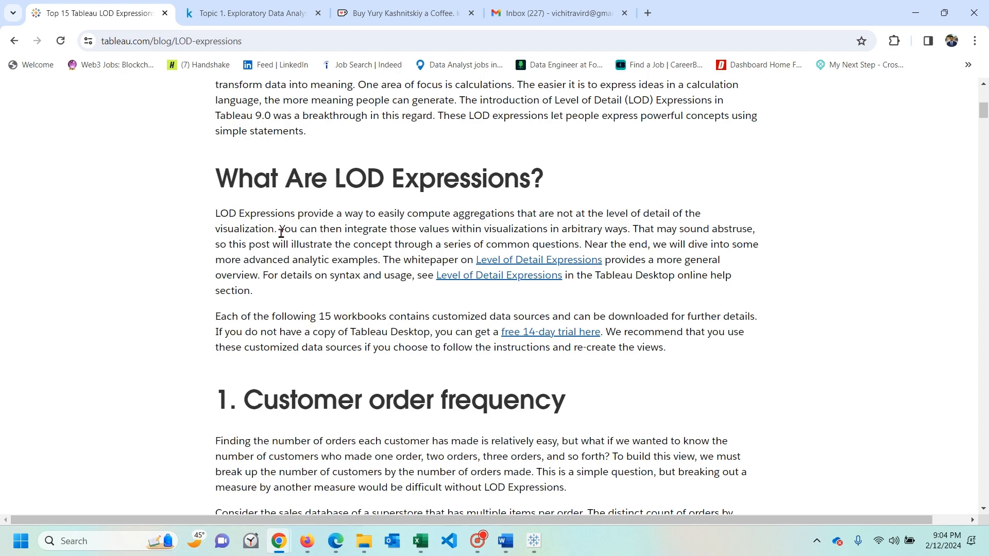
# - Read the "2. Cohort analysis" description of how customers are grouped by the year of their first purchase
pyautogui.scroll(-8, 281, 233)
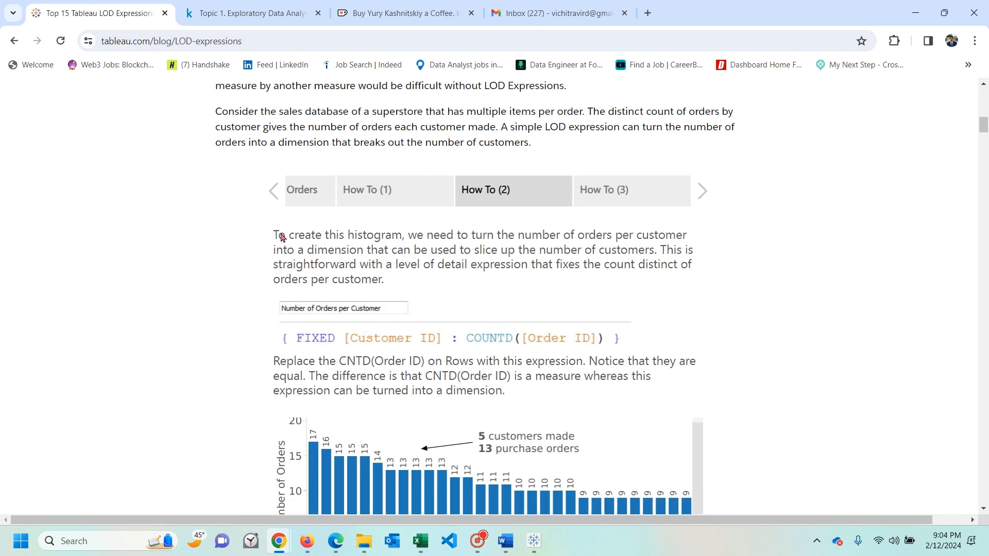
pyautogui.scroll(-15, 283, 237)
pyautogui.scroll(1, 216, 275)
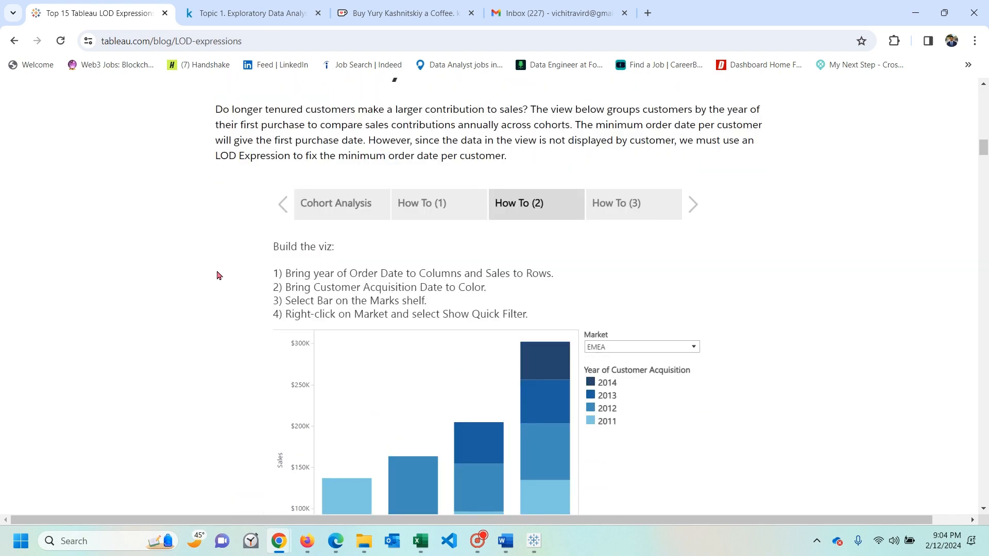
pyautogui.scroll(2, 216, 276)
pyautogui.moveTo(239, 203); pyautogui.dragTo(431, 204)
pyautogui.click(219, 240)
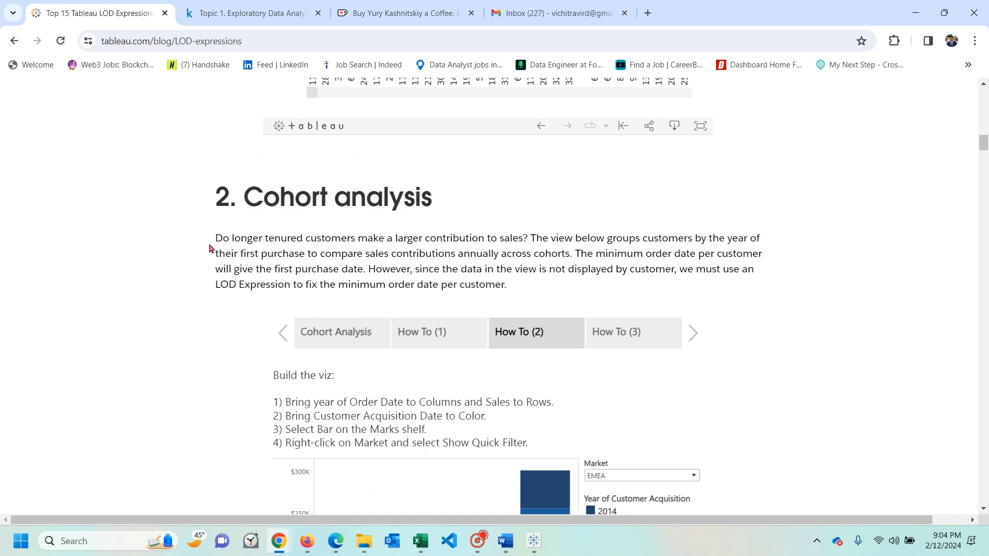
pyautogui.moveTo(214, 243); pyautogui.dragTo(577, 258)
pyautogui.click(533, 239)
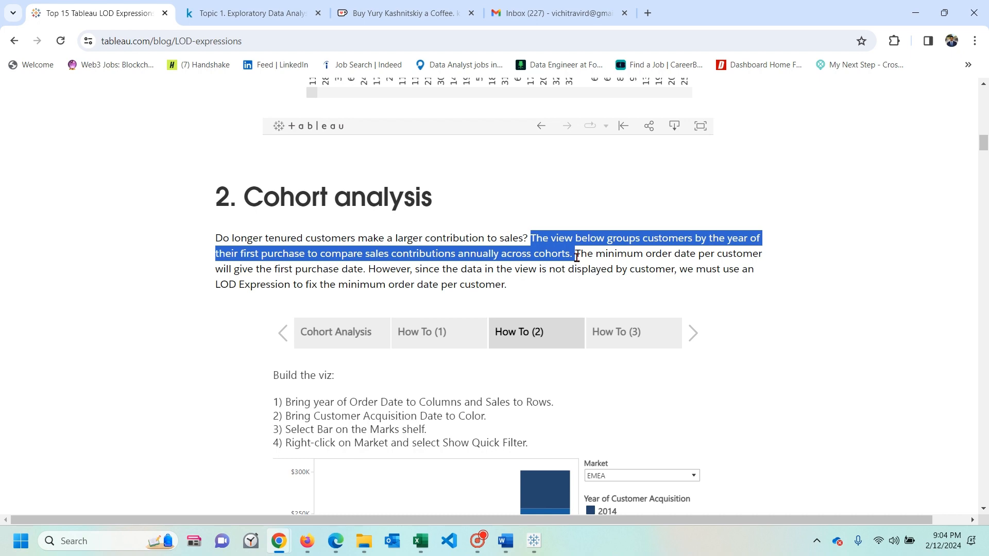
# - Examine the cohort analysis example chart, its 2011 bar and the build instructions above it
pyautogui.scroll(-5, 230, 273)
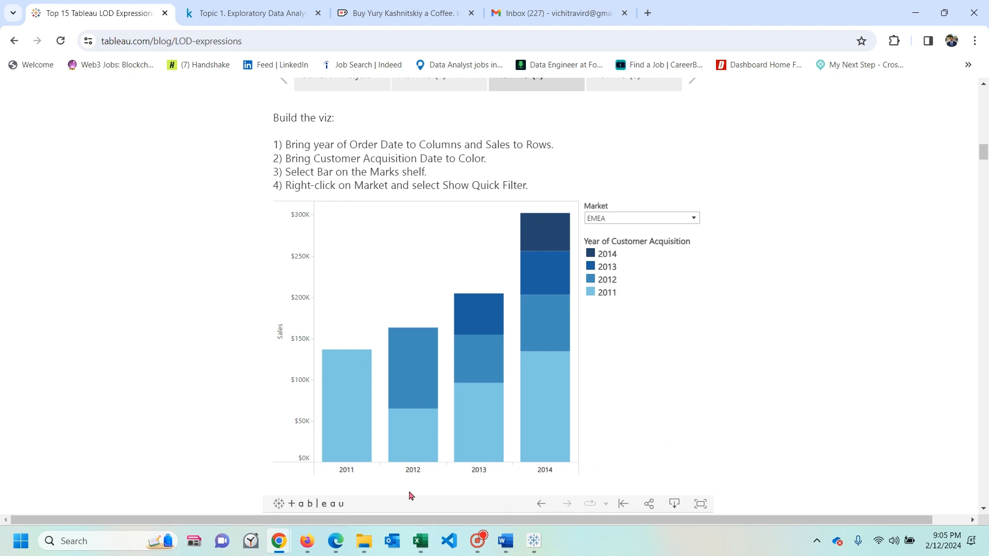
pyautogui.moveTo(348, 410)
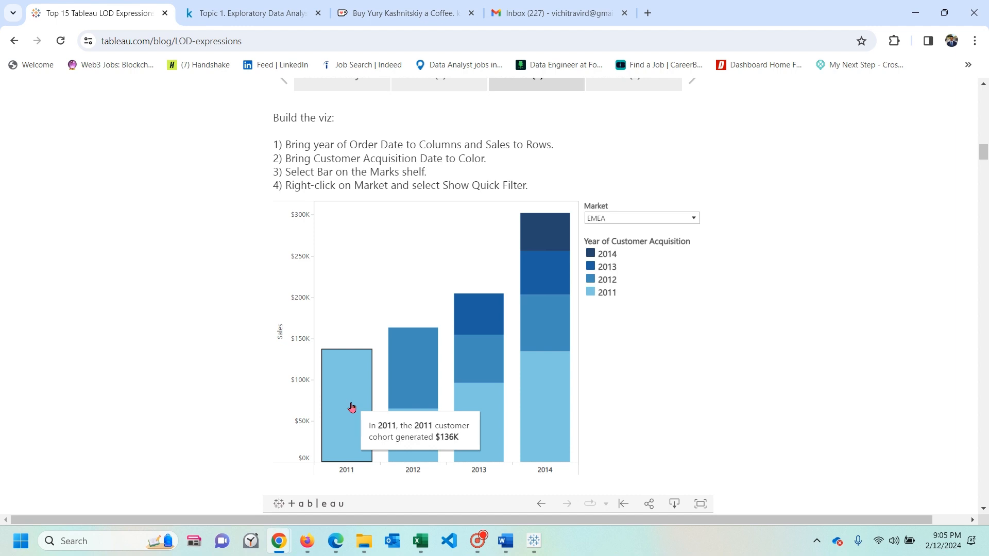
pyautogui.scroll(1, 205, 371)
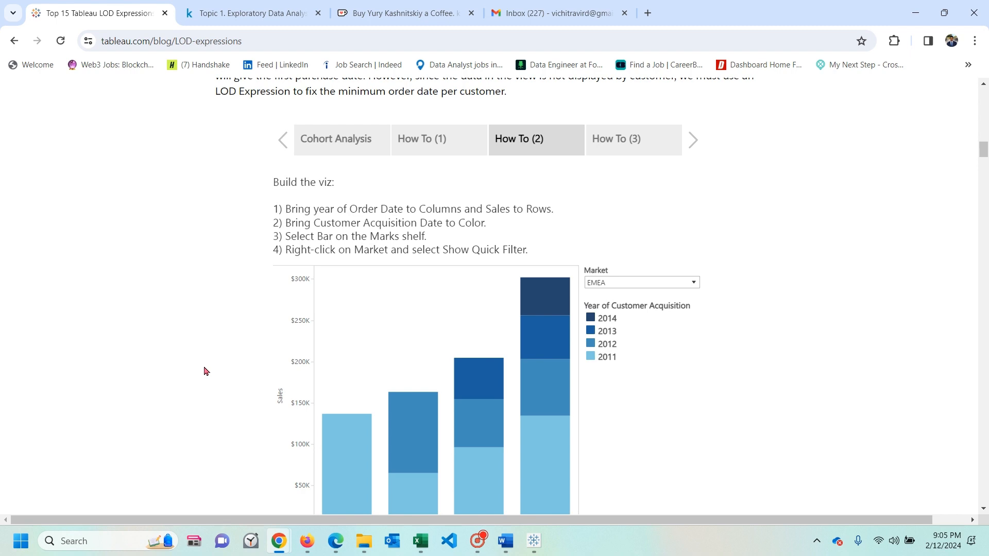
# - Switch to Tableau, create a new workbook and maximize its window
pyautogui.click(532, 543)
pyautogui.moveTo(486, 364)
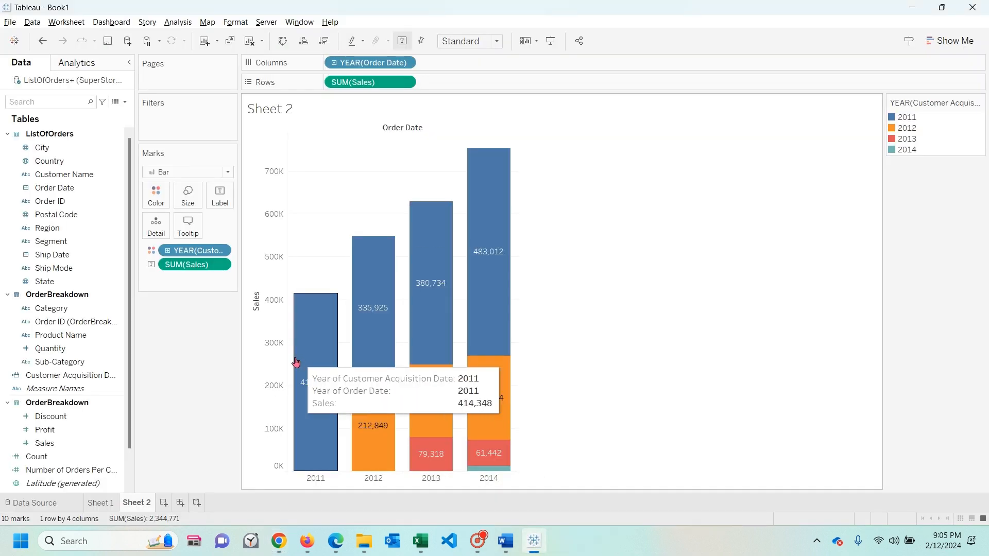
pyautogui.click(32, 21)
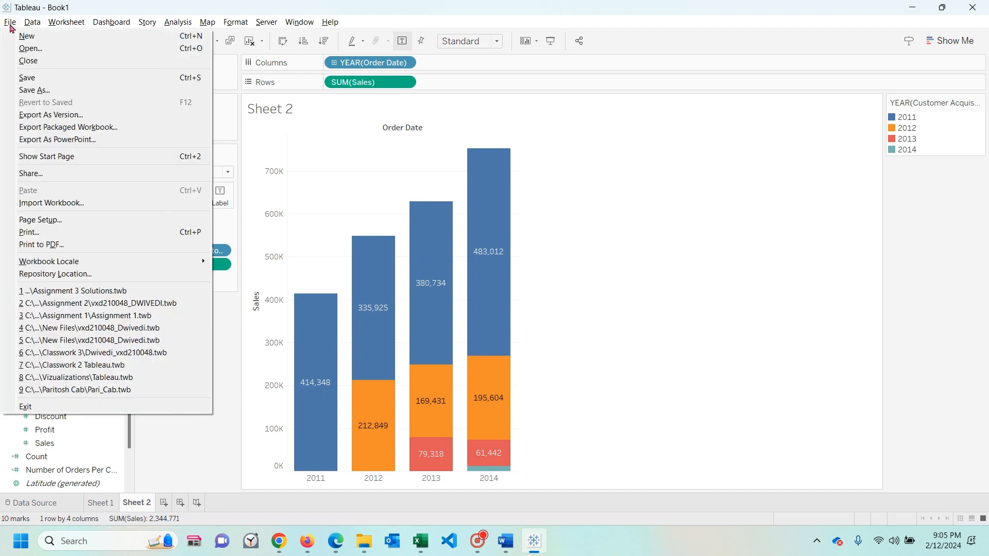
pyautogui.click(9, 21)
pyautogui.click(9, 21)
pyautogui.click(27, 36)
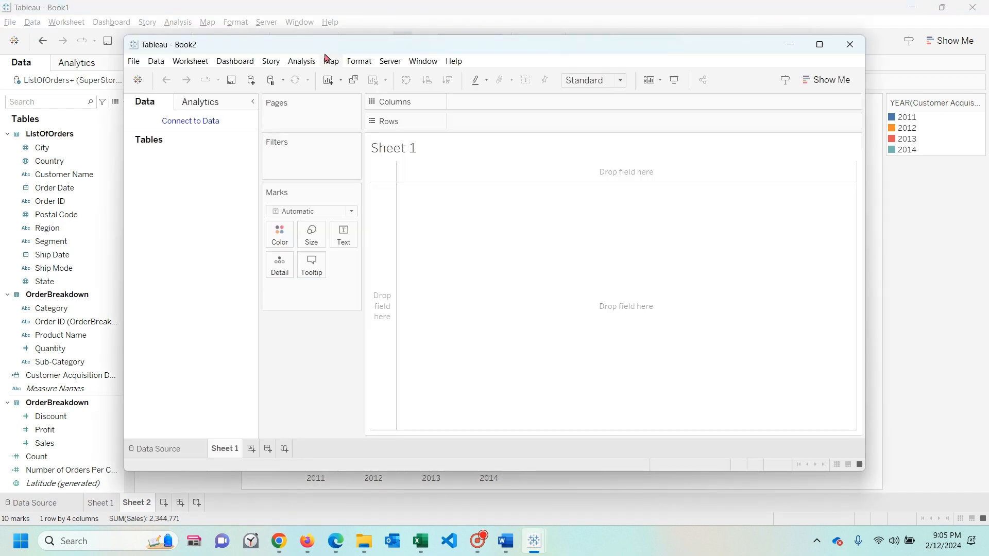
pyautogui.doubleClick(322, 47)
# - Connect the new workbook to the Microsoft Excel file SuperStore(3) in the Classwork 4 folder
pyautogui.click(32, 21)
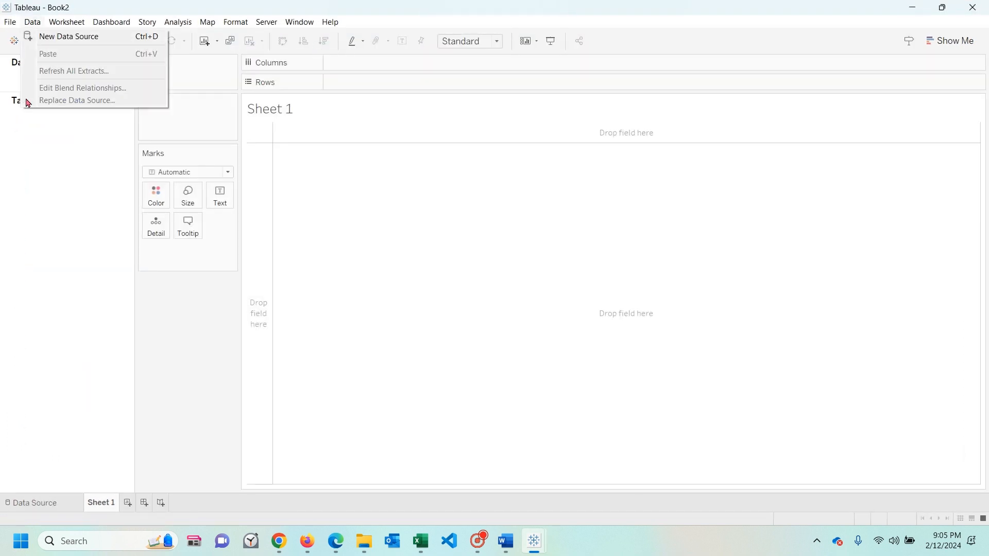
pyautogui.press('Escape')
pyautogui.click(60, 82)
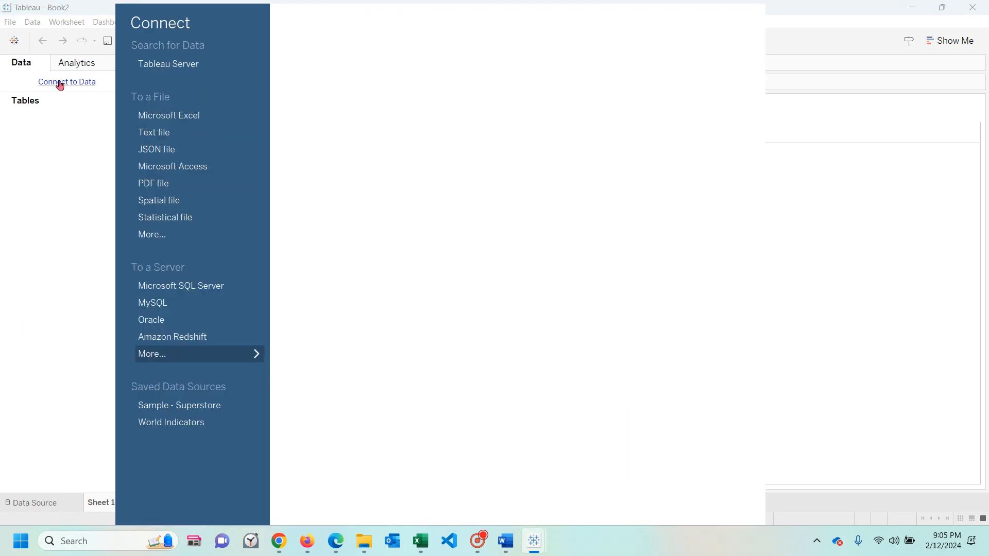
pyautogui.click(166, 116)
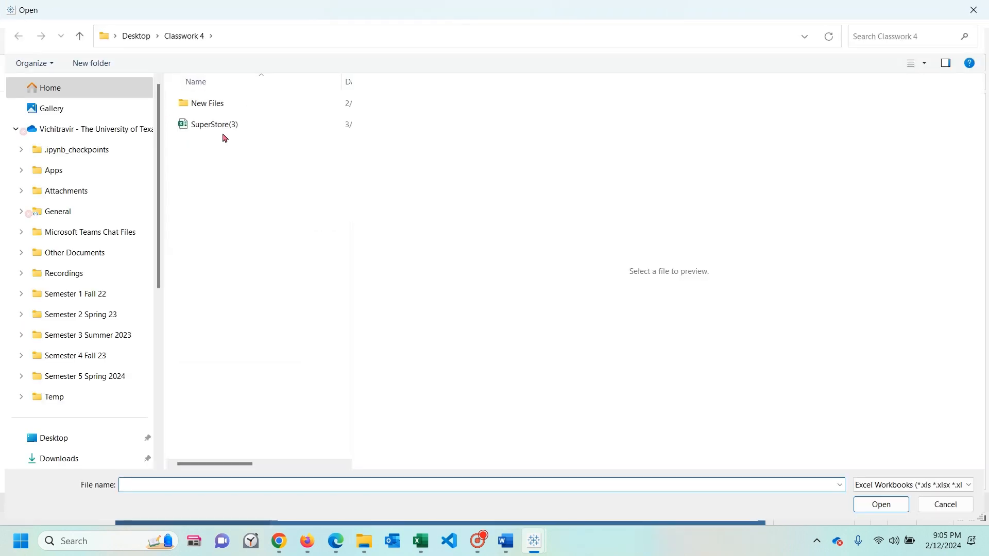
pyautogui.click(229, 129)
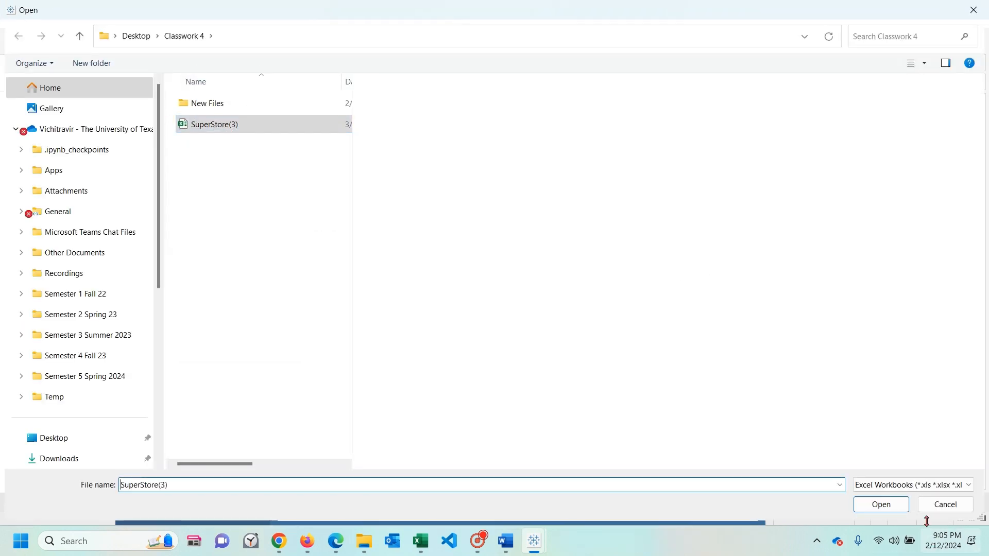
pyautogui.click(877, 505)
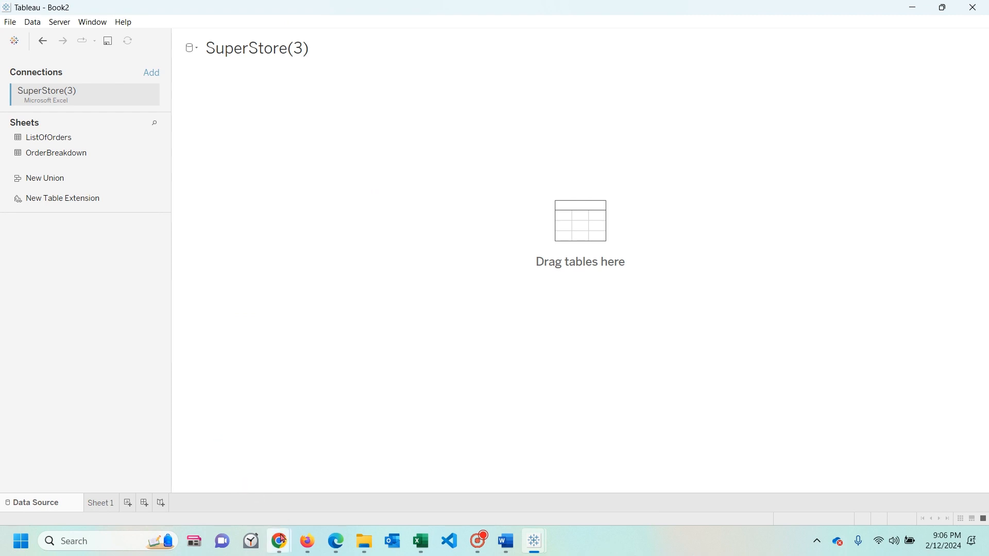
# - Switch to the Chrome window containing the Top 15 Tableau LOD Expressions article
pyautogui.moveTo(282, 540)
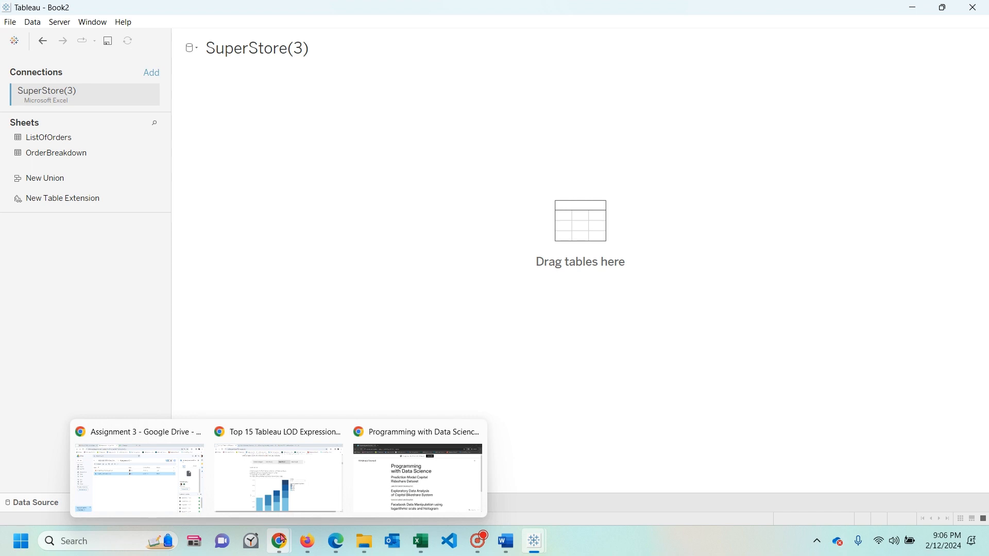
pyautogui.click(234, 491)
pyautogui.click(651, 17)
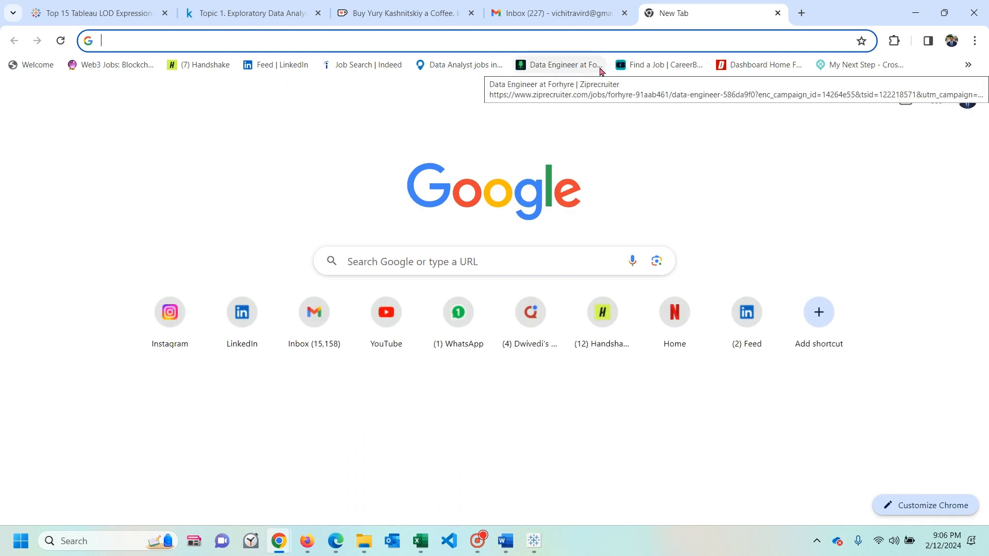
pyautogui.write('one')
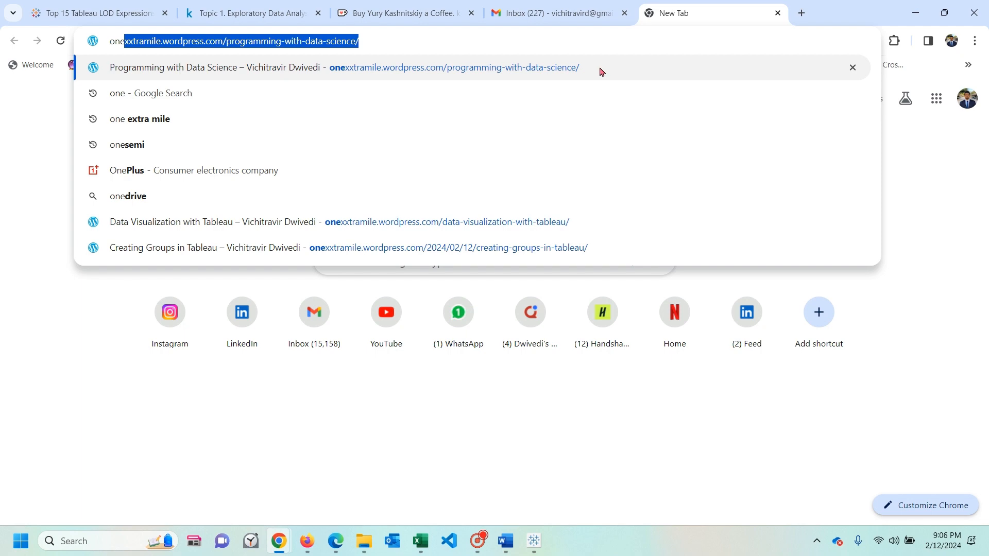
pyautogui.click(212, 393)
# - Open an incognito window and load onexxtramile.wordpress.com/programming-with-data-science/
pyautogui.click(976, 41)
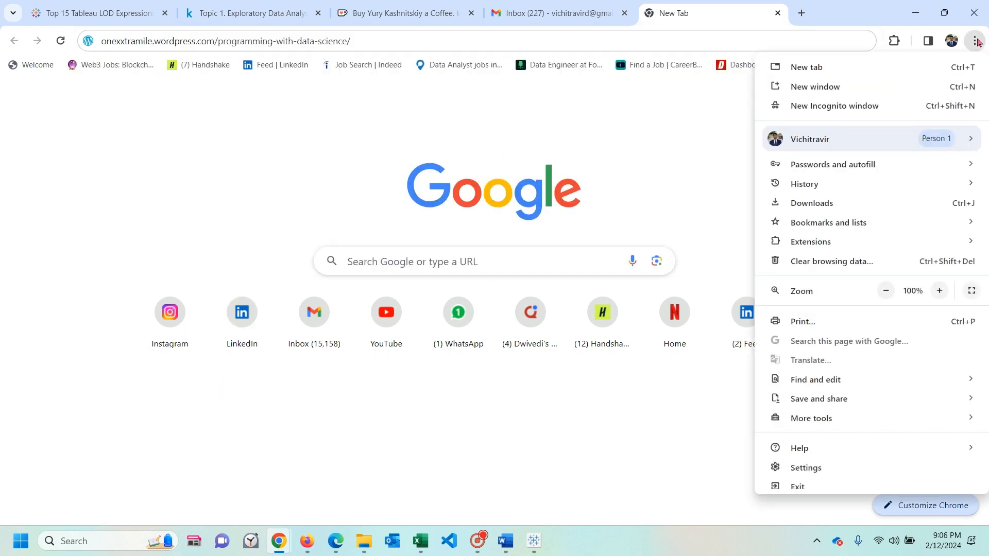
pyautogui.click(835, 105)
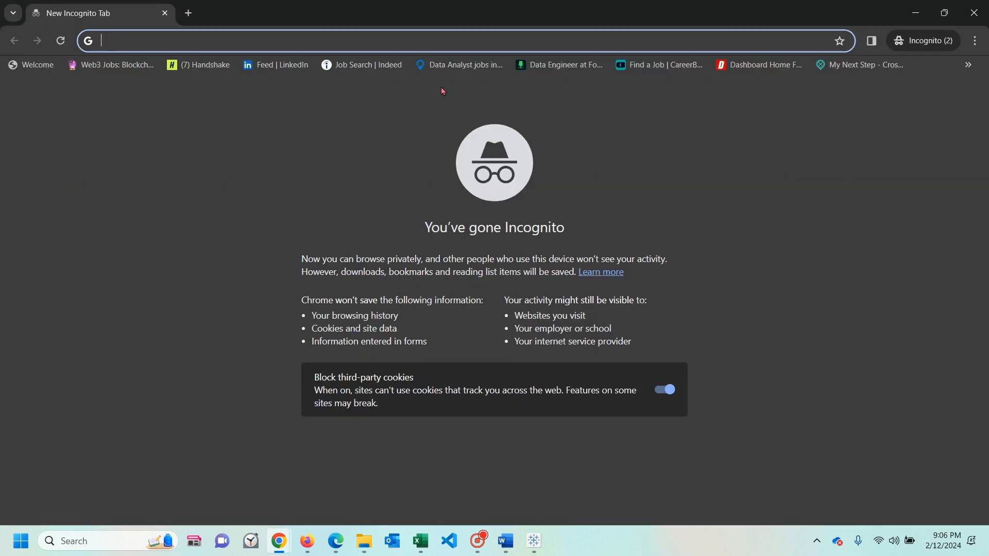
pyautogui.write('o')
pyautogui.press('Return')
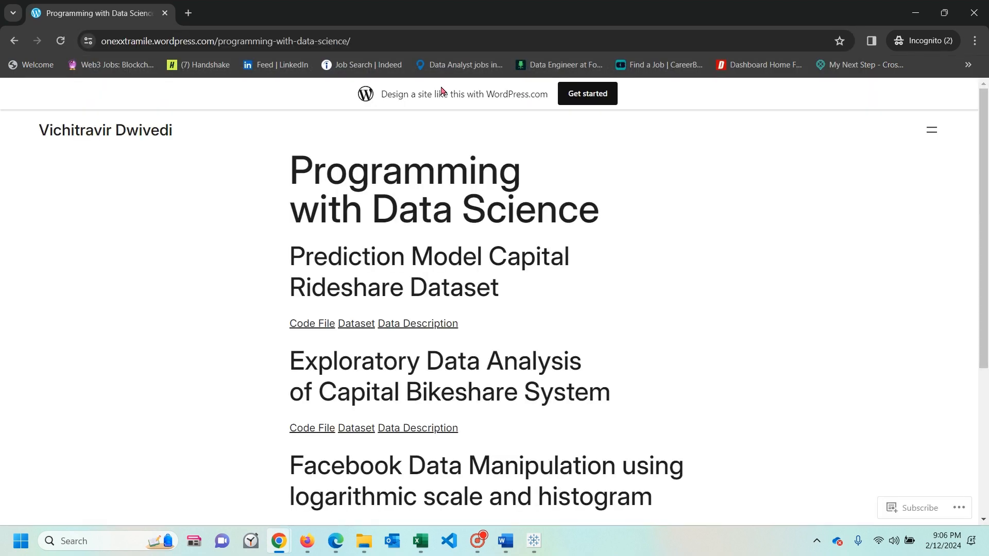
# - Go to the site's home page, open Data Visualization with Tableau, and open its Level of Detail in Tableau post
pyautogui.click(149, 137)
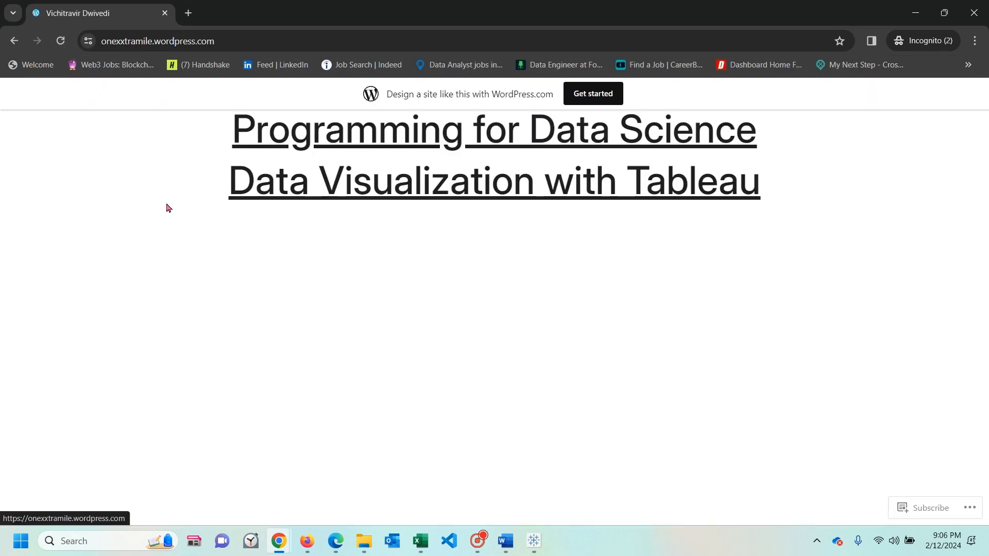
pyautogui.click(323, 192)
pyautogui.scroll(-1, 322, 191)
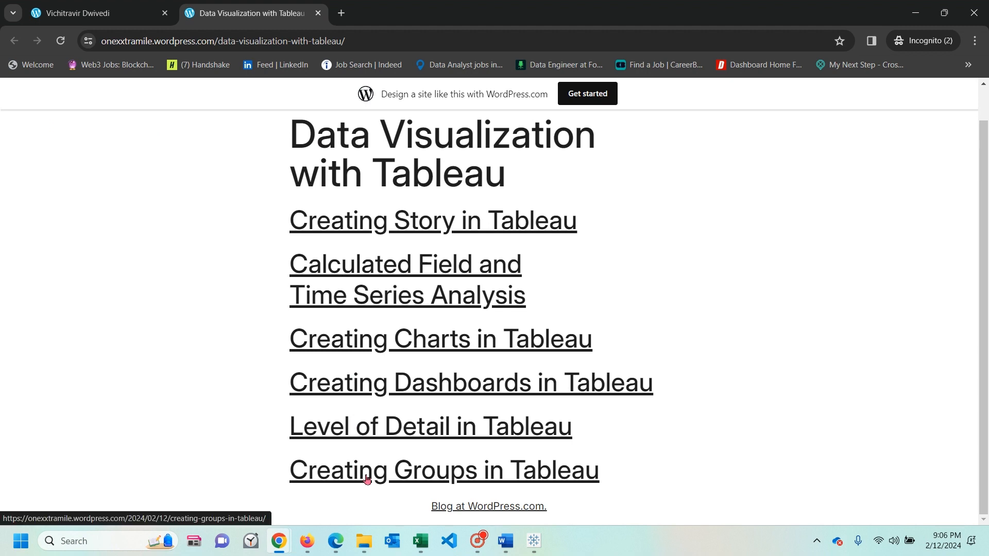
pyautogui.click(364, 437)
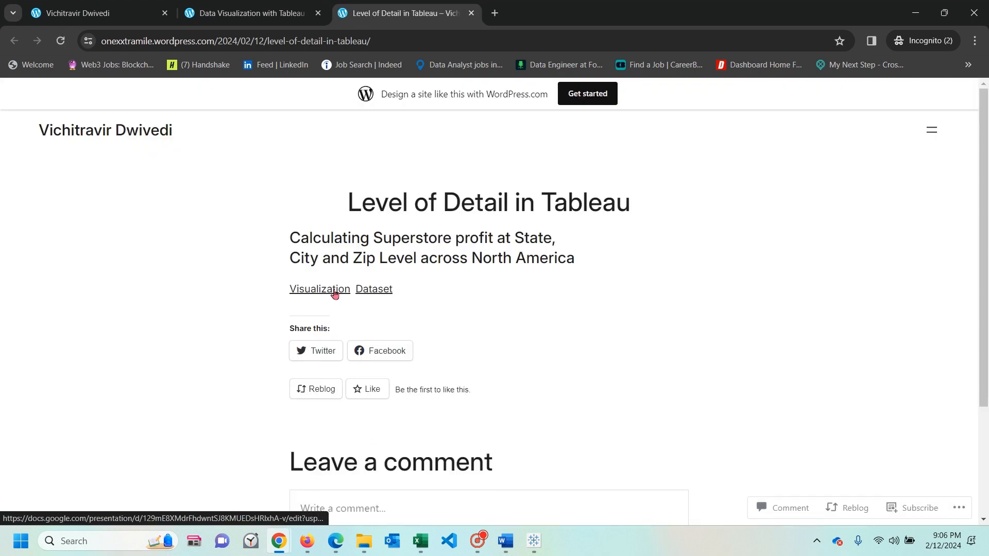
# - Open the post's Dataset spreadsheet and review the file formats available for downloading it
pyautogui.click(371, 290)
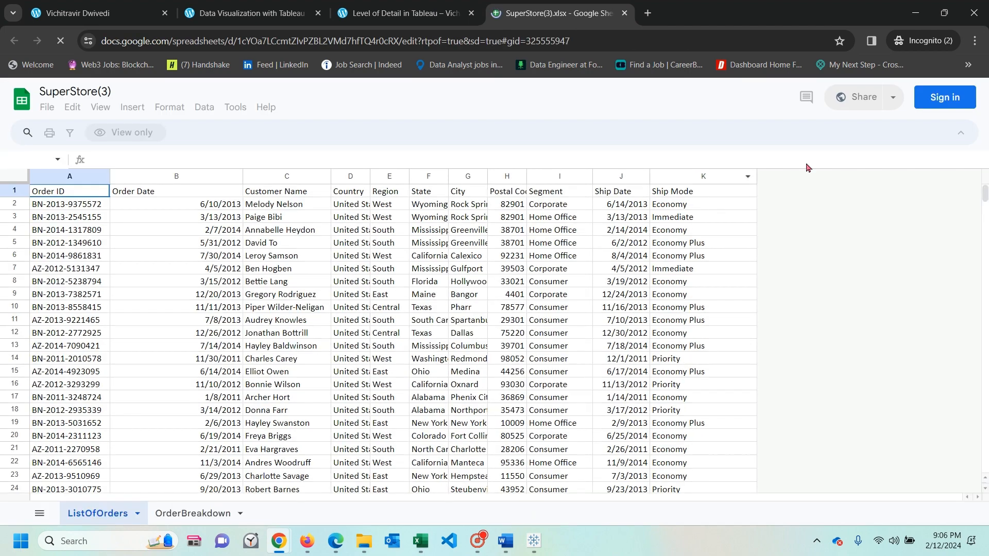
pyautogui.click(48, 110)
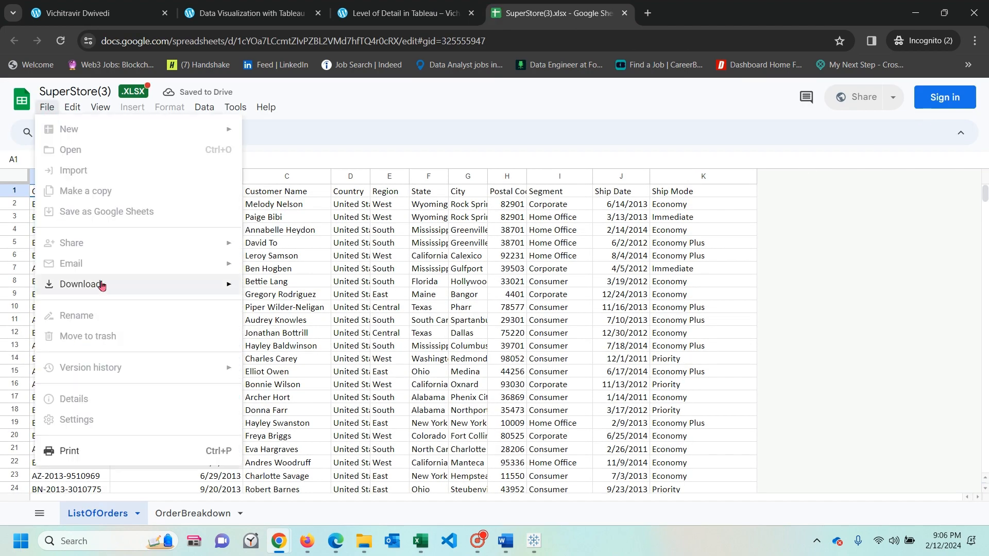
pyautogui.moveTo(99, 284)
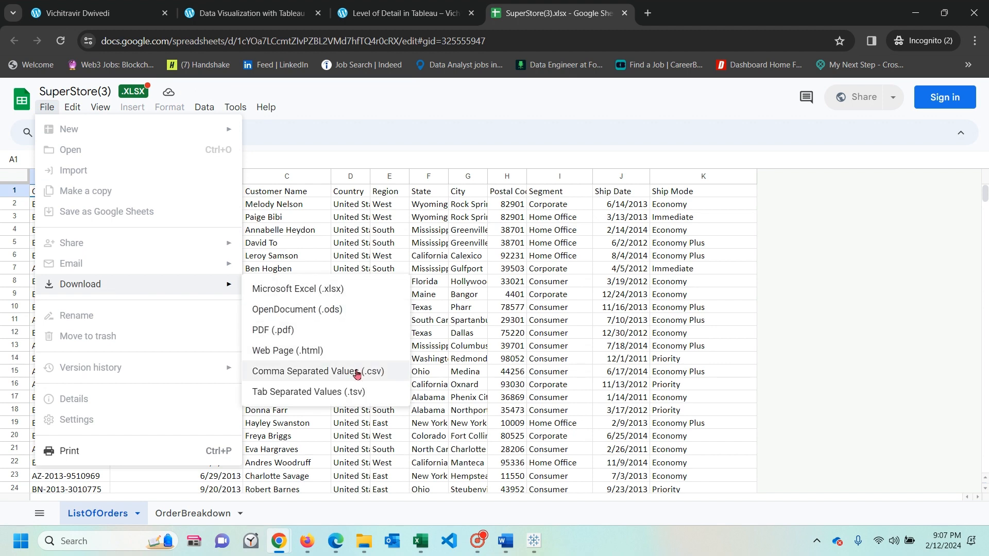
pyautogui.click(514, 375)
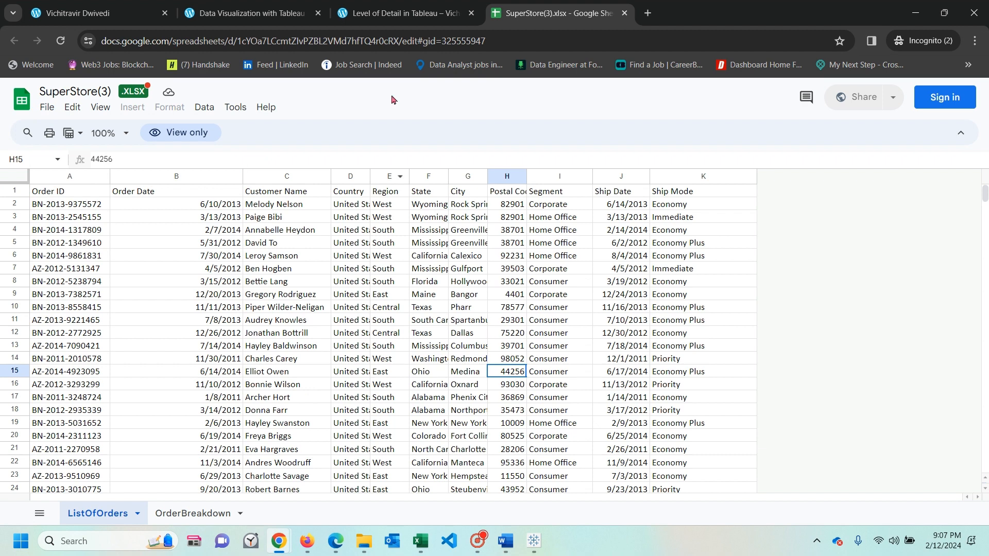
# - Switch to the Tableau Book2 window, add the ListOfOrders table to the data source, and join OrderBreakdown to it
pyautogui.moveTo(534, 541)
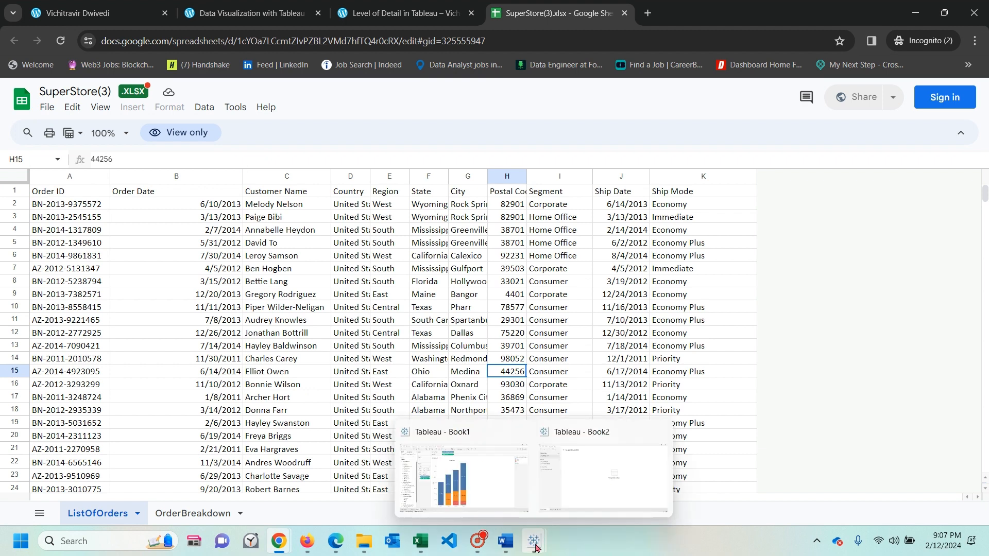
pyautogui.click(570, 487)
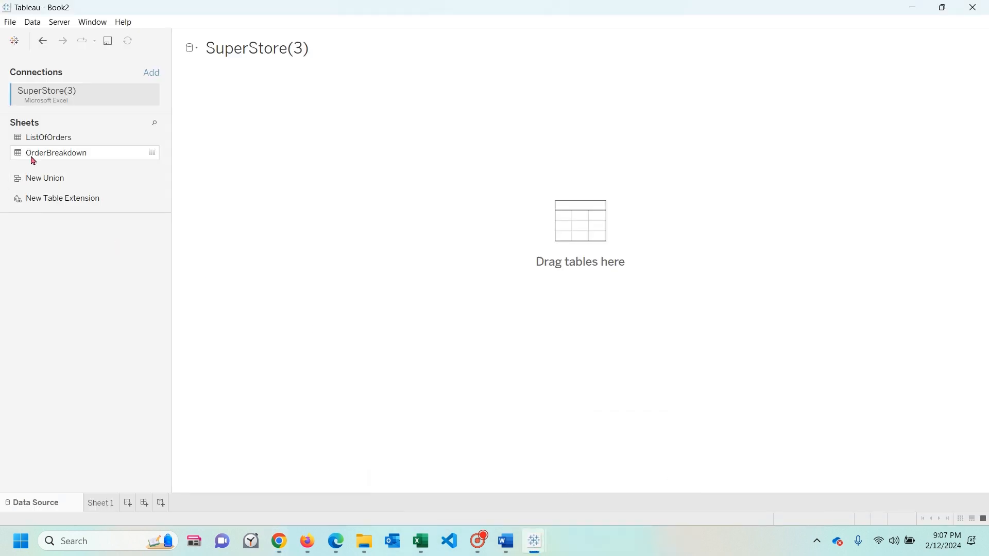
pyautogui.moveTo(36, 138); pyautogui.dragTo(243, 157)
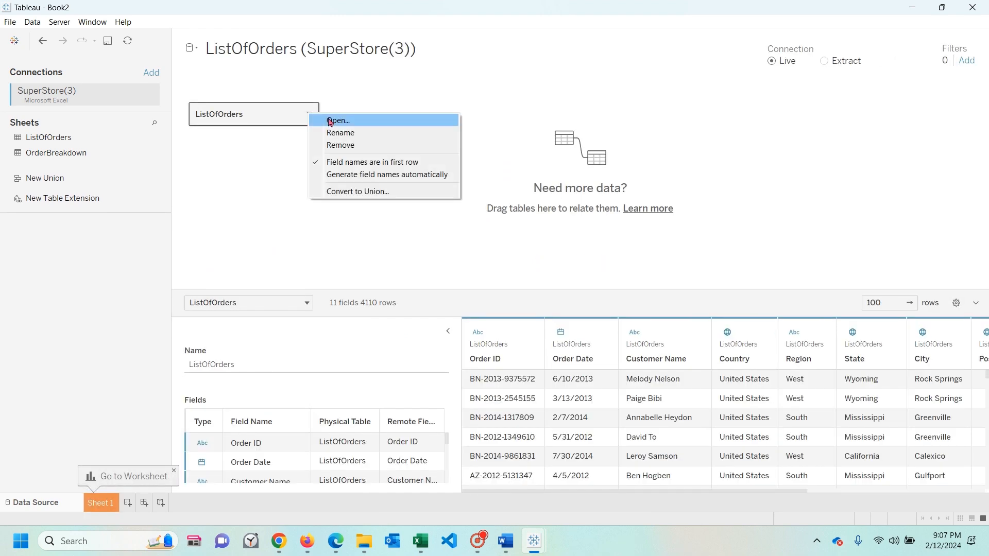
pyautogui.click(327, 121)
pyautogui.moveTo(45, 153); pyautogui.dragTo(549, 161)
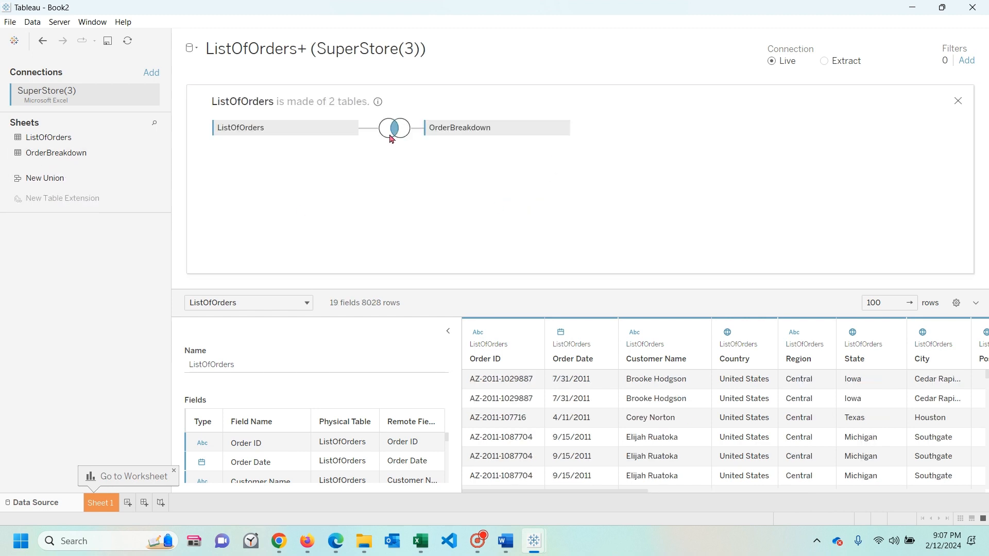
# - Review the join type and clause between ListOfOrders and OrderBreakdown, and open the Sheet 1 worksheet
pyautogui.scroll(-1, 262, 443)
pyautogui.scroll(1, 265, 444)
pyautogui.click(397, 130)
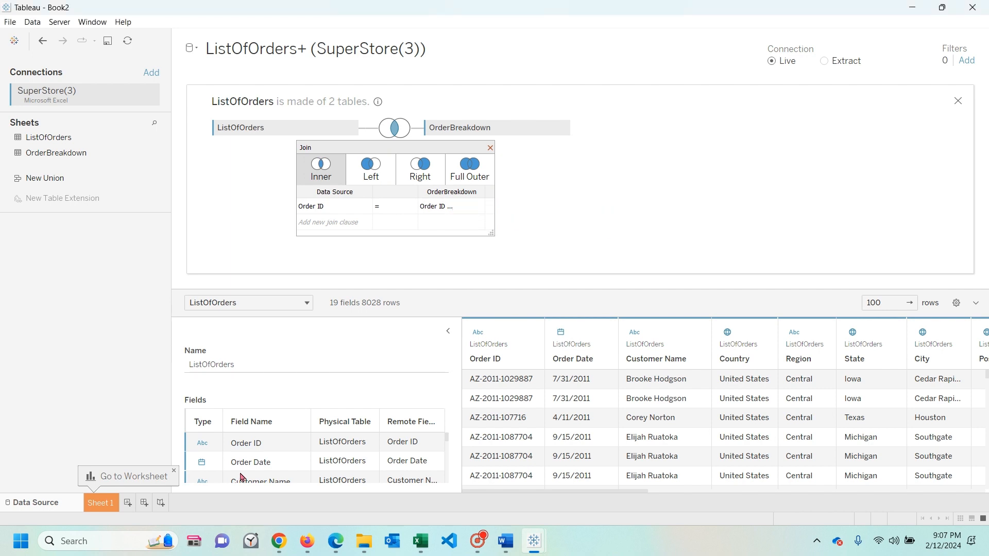
pyautogui.click(105, 507)
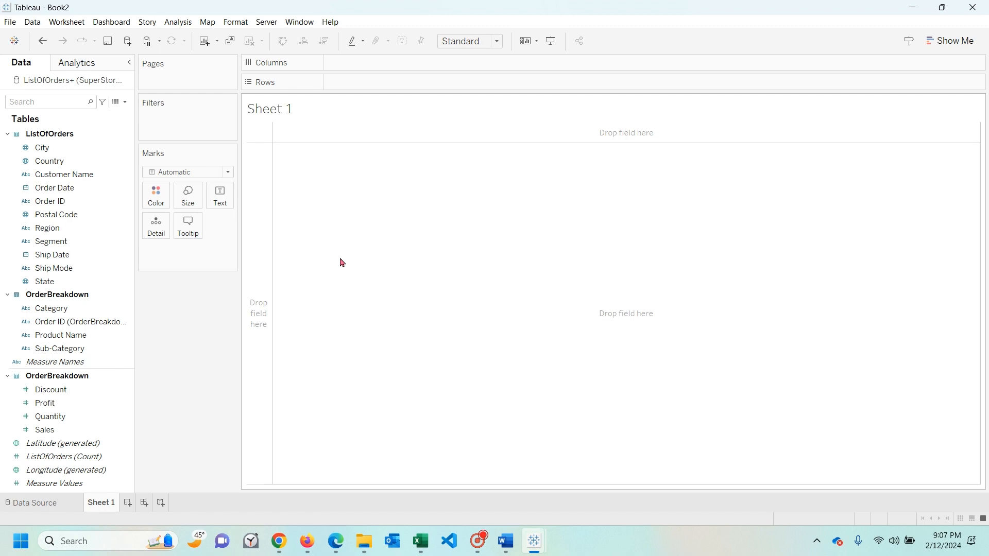
# - Switch to the LOD expressions article in Chrome and highlight the question "Do longer tenured customers make a larger contribution to sales?"
pyautogui.hotkey('alt', 'Tab')
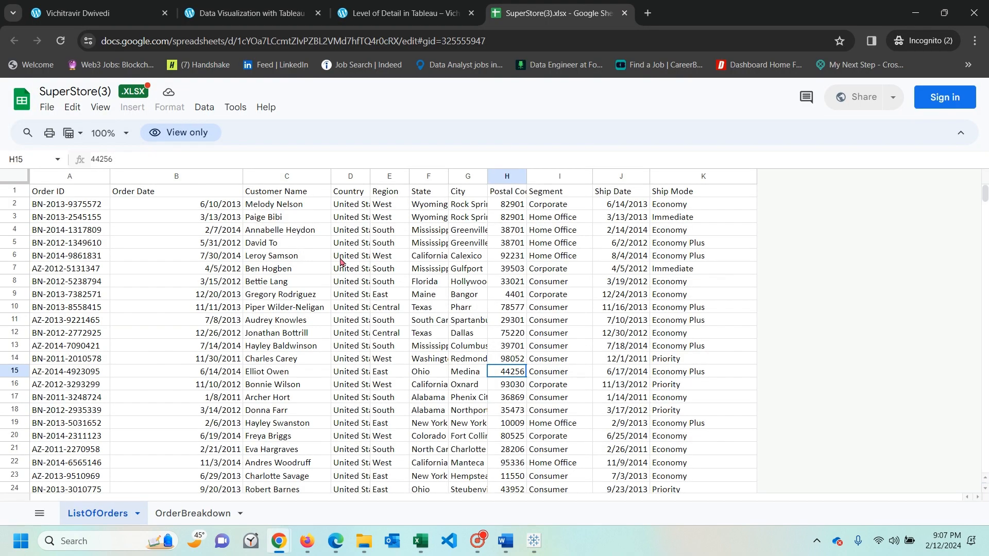
pyautogui.hotkey('alt', 'Tab')
pyautogui.hotkey('alt', 'Tab')
pyautogui.hotkey('alt', 'Tab')
pyautogui.hotkey('alt', 'Tab')
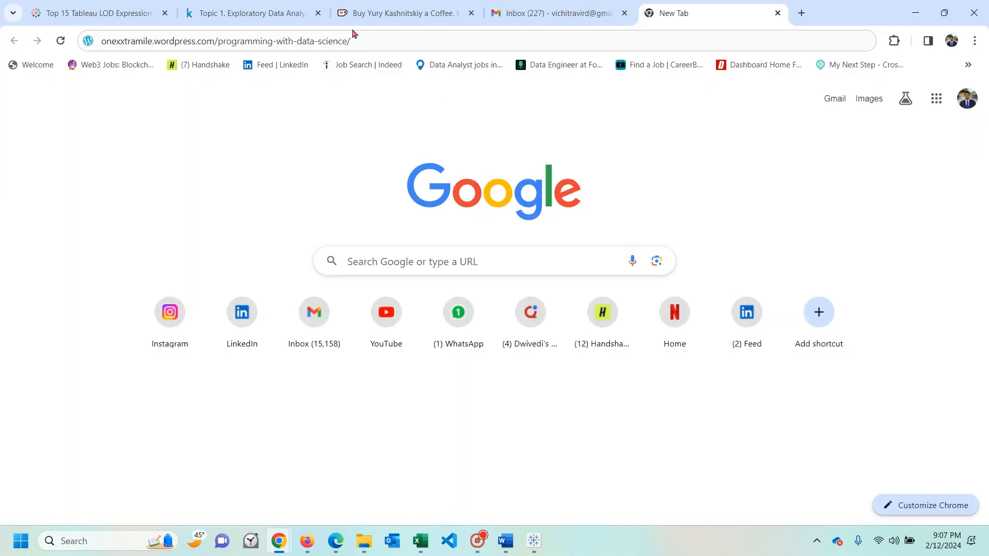
pyautogui.click(95, 18)
pyautogui.scroll(2, 279, 196)
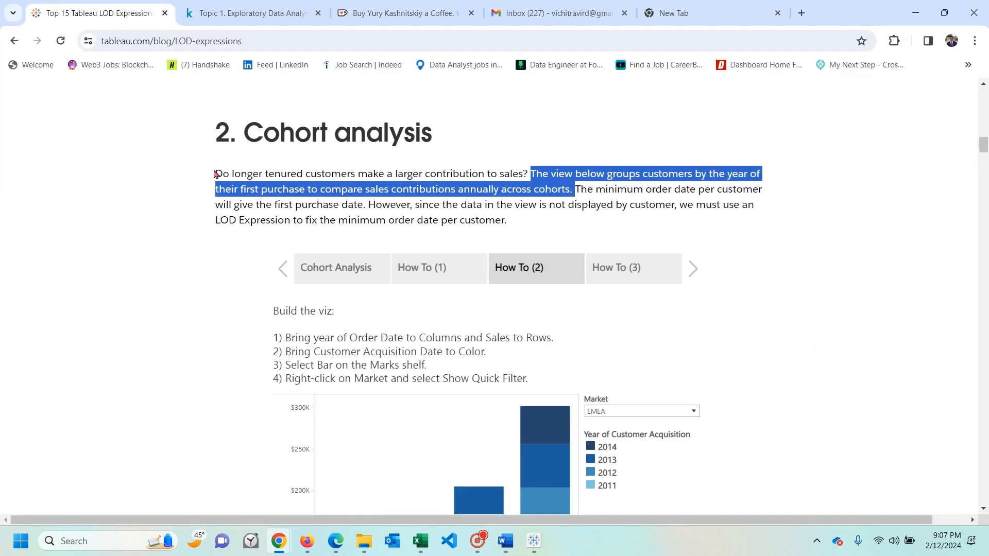
pyautogui.moveTo(215, 174); pyautogui.dragTo(528, 178)
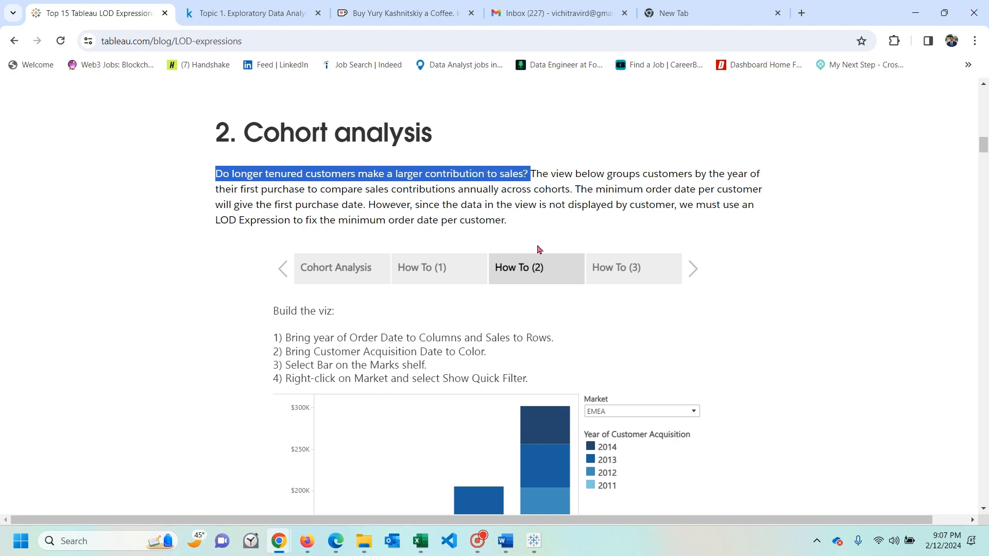
# - Return to Tableau Book2 and plot the sum of Sales against City as columns on Sheet 1
pyautogui.hotkey('alt', 'Tab')
pyautogui.hotkey('alt', 'Tab')
pyautogui.hotkey('alt', 'Tab')
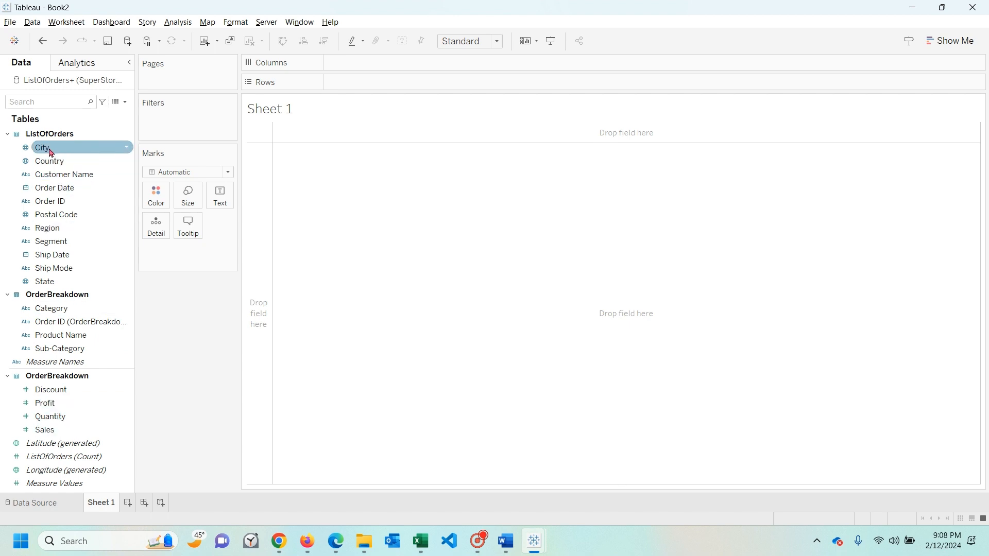
pyautogui.moveTo(44, 148); pyautogui.dragTo(352, 63)
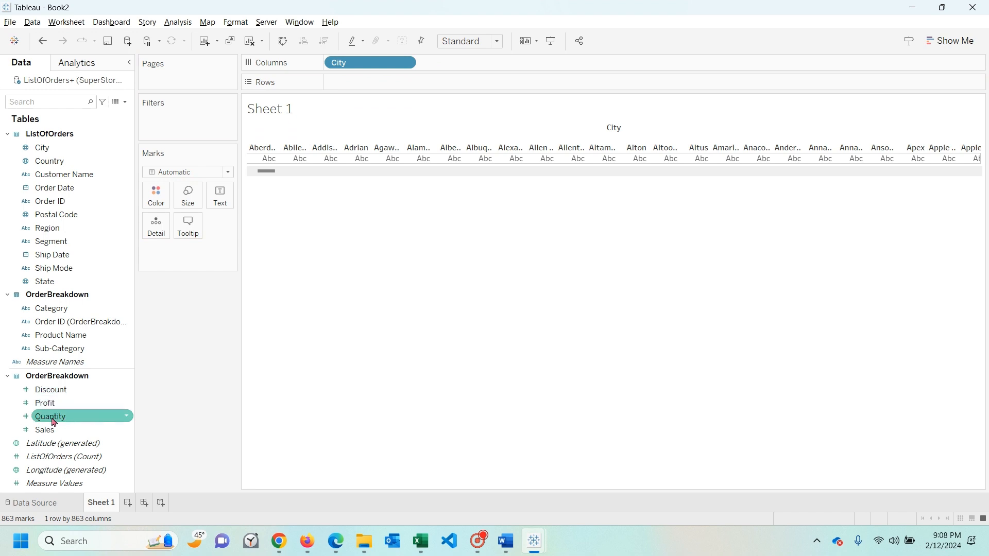
pyautogui.moveTo(44, 430); pyautogui.dragTo(395, 82)
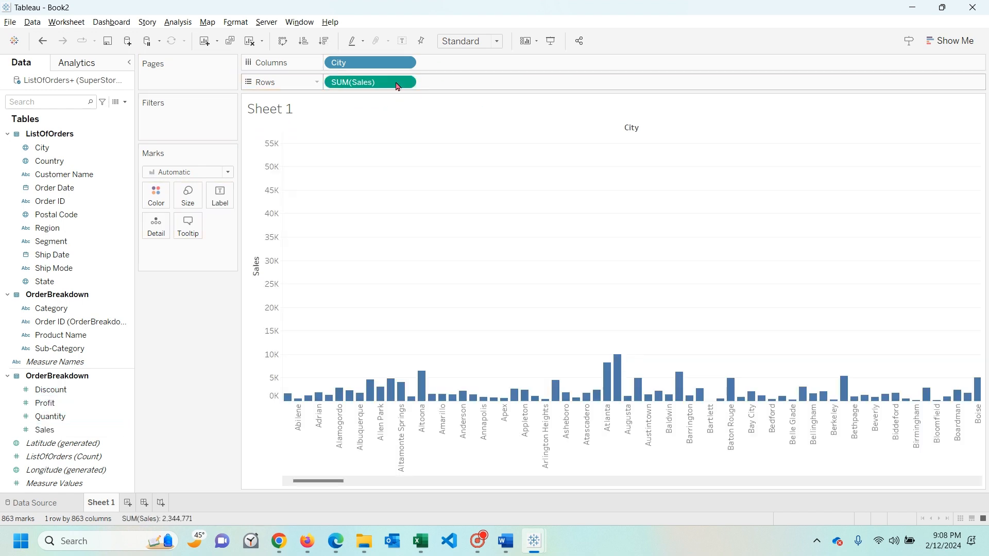
# - Sort the cities by descending Sales and widen the chart's columns so the city names read horizontally
pyautogui.click(256, 250)
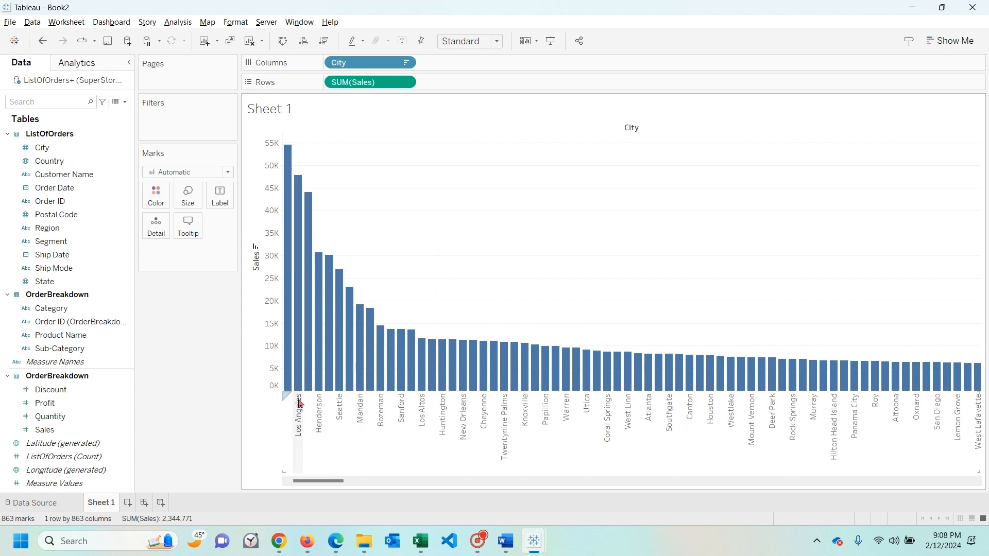
pyautogui.moveTo(293, 407); pyautogui.dragTo(325, 411)
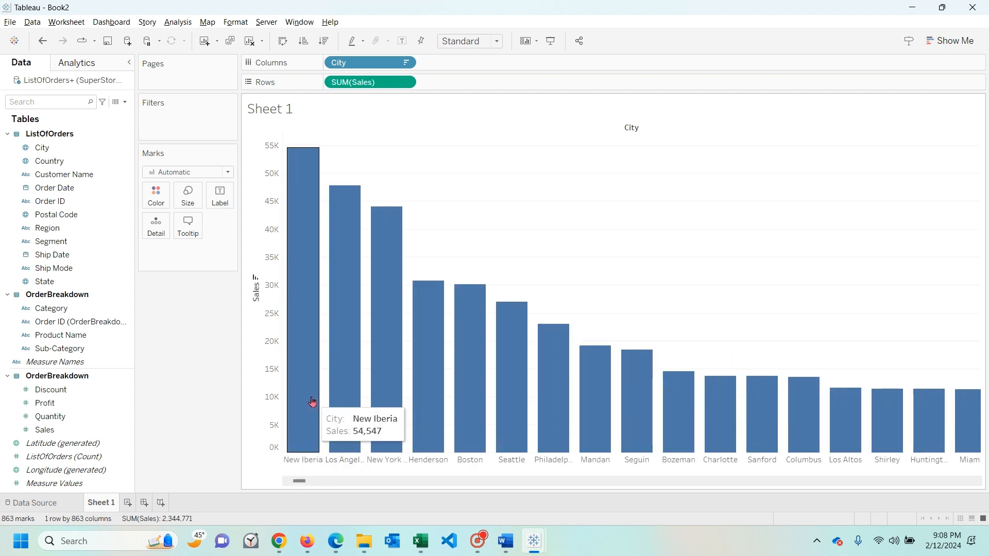
pyautogui.moveTo(315, 418)
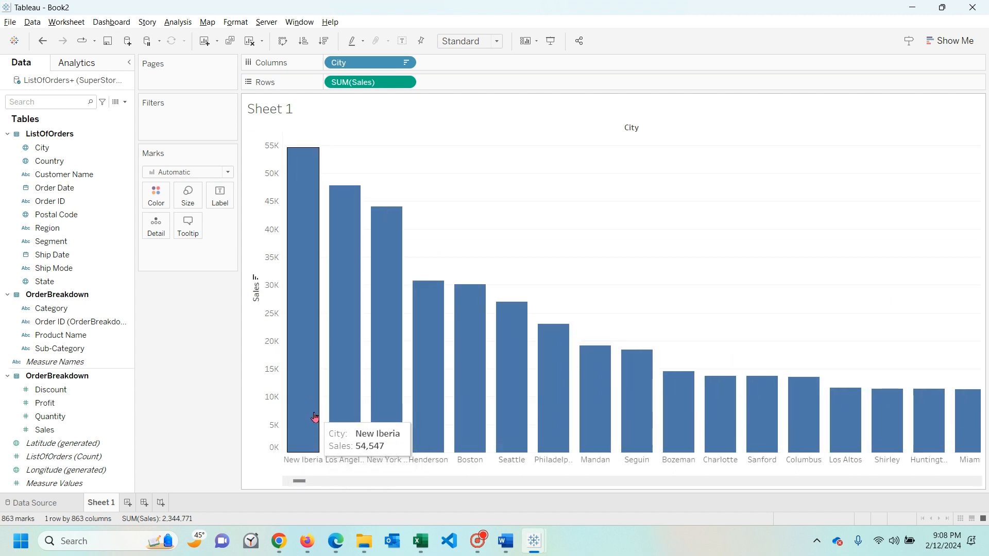
pyautogui.moveTo(347, 405)
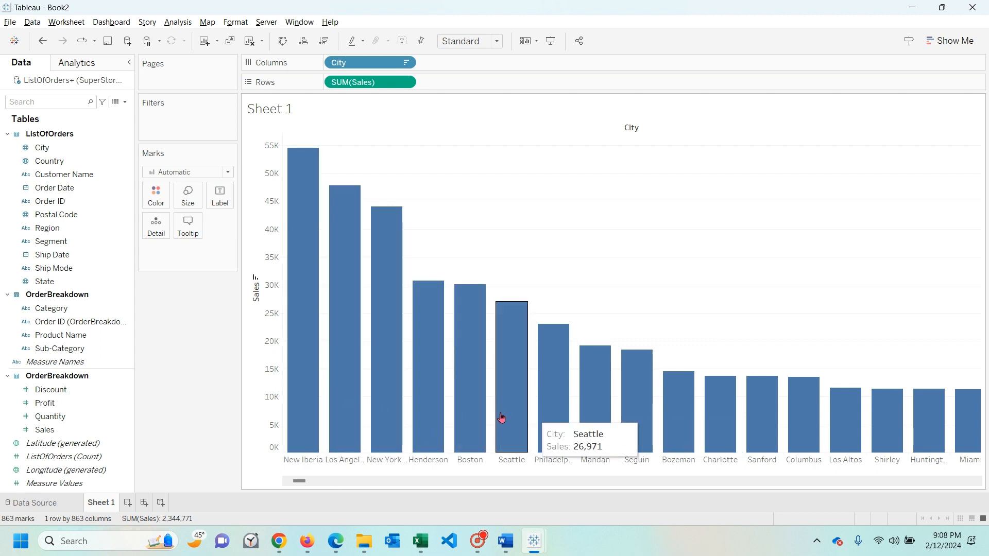
# - Add a new worksheet and build a bar chart of summed Sales by year of Order Date
pyautogui.click(128, 502)
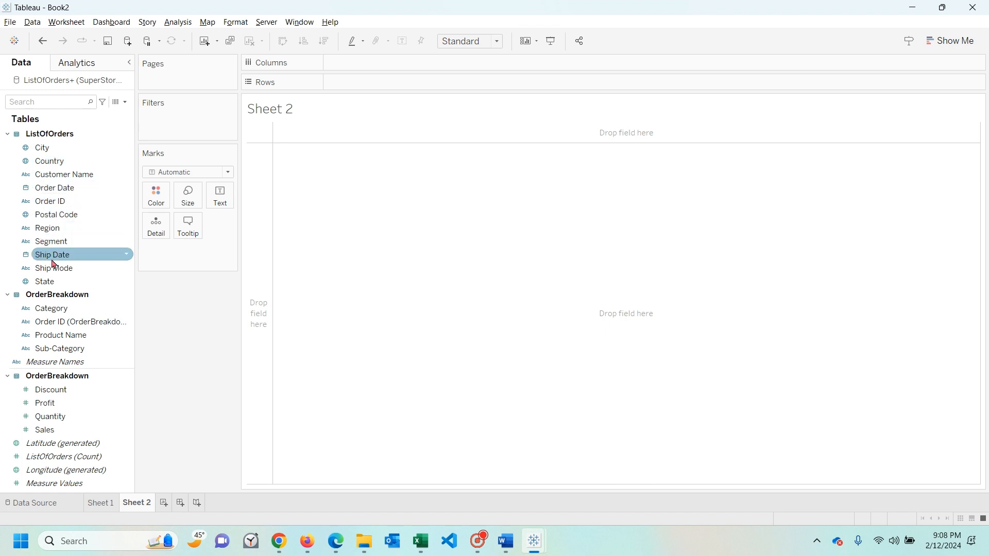
pyautogui.moveTo(59, 188); pyautogui.dragTo(356, 69)
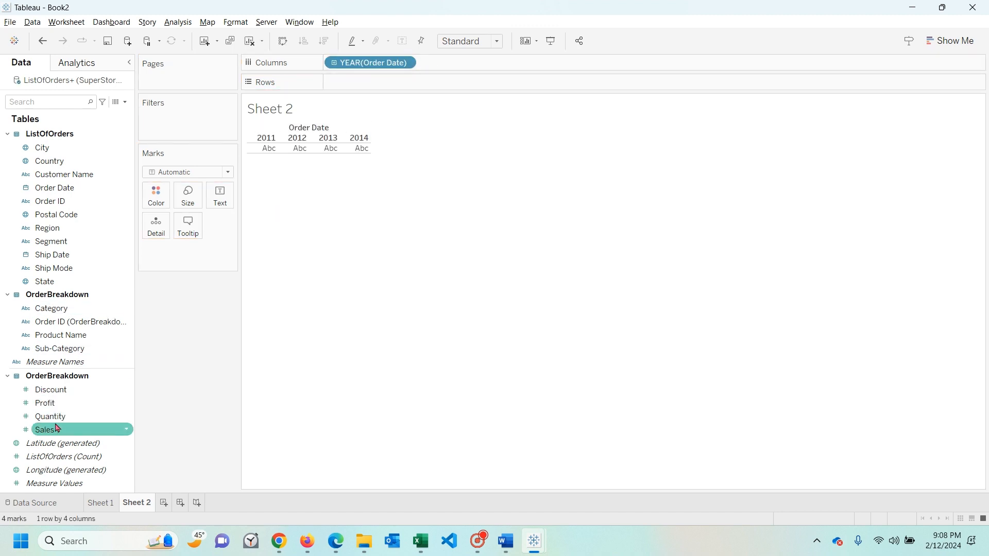
pyautogui.moveTo(58, 428); pyautogui.dragTo(437, 82)
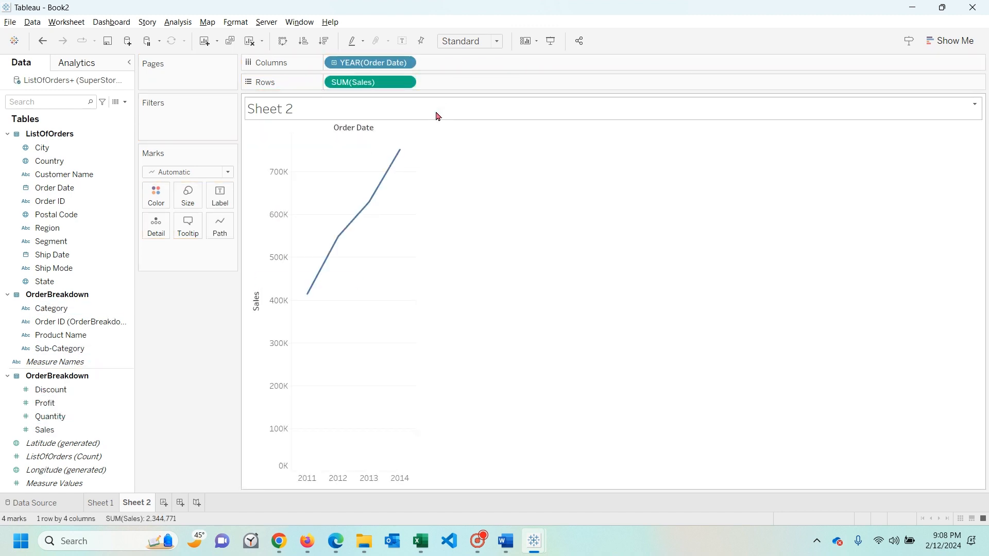
pyautogui.click(226, 171)
pyautogui.click(211, 196)
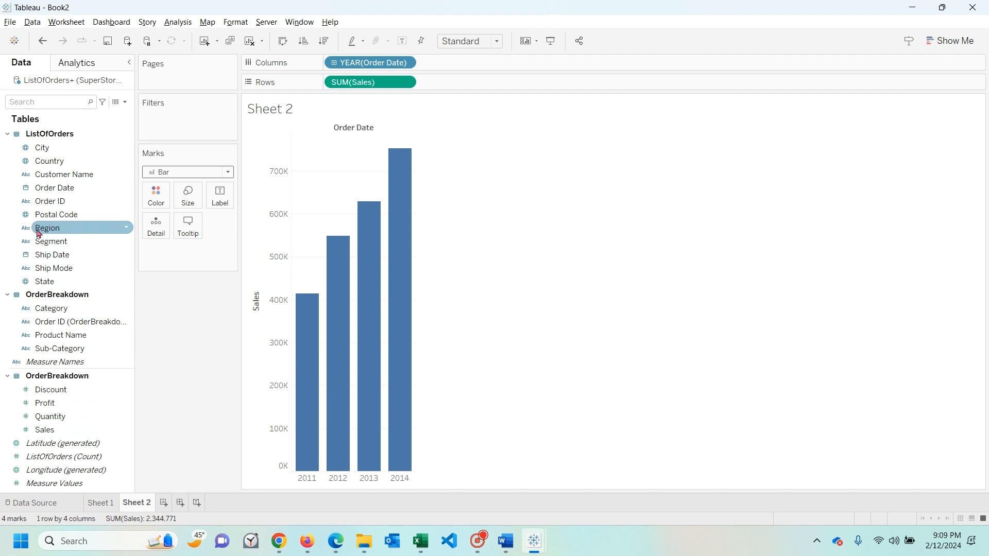
# - Color the yearly sales bars by Region, widen the columns, and label each segment with its Region
pyautogui.moveTo(39, 233); pyautogui.dragTo(156, 198)
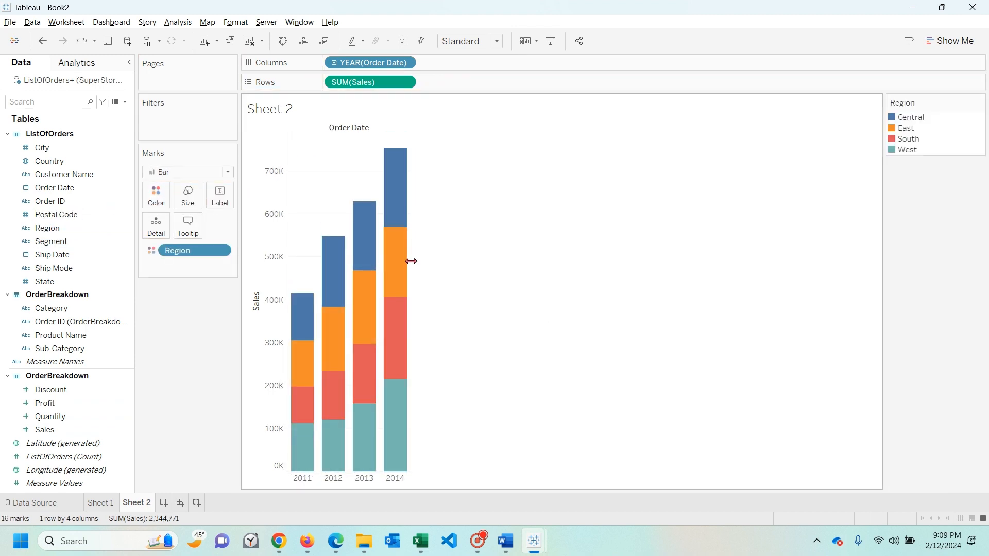
pyautogui.moveTo(517, 261); pyautogui.dragTo(517, 260)
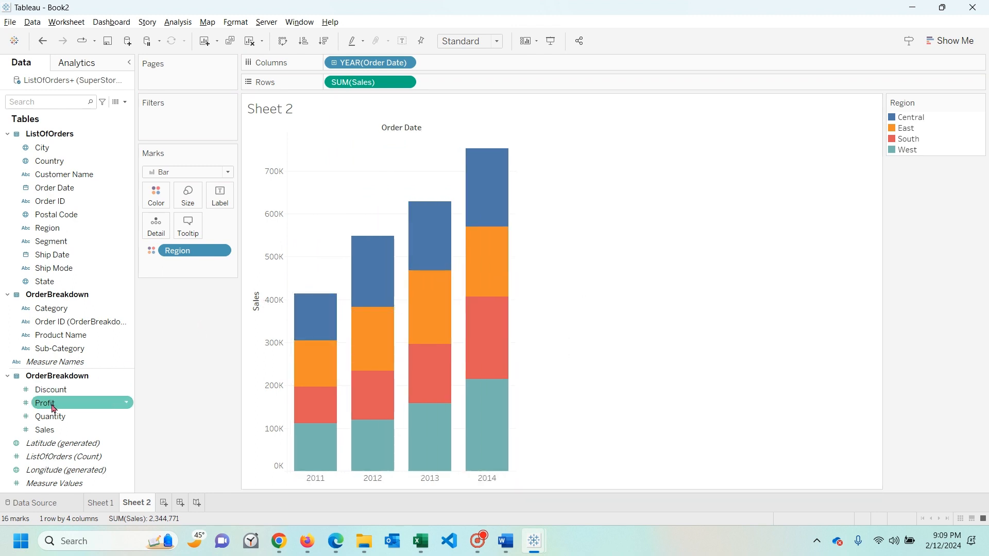
pyautogui.moveTo(47, 228); pyautogui.dragTo(234, 195)
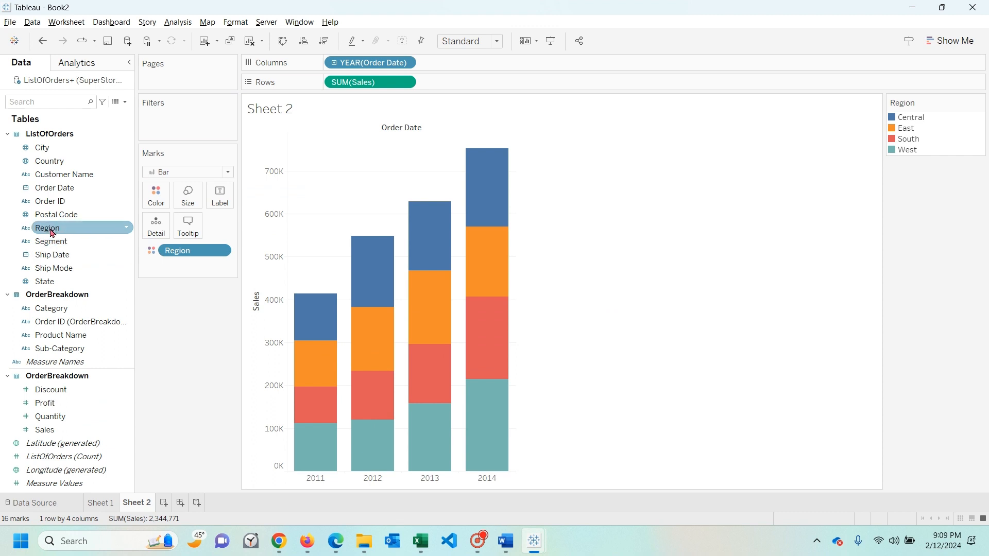
pyautogui.moveTo(49, 228); pyautogui.dragTo(221, 201)
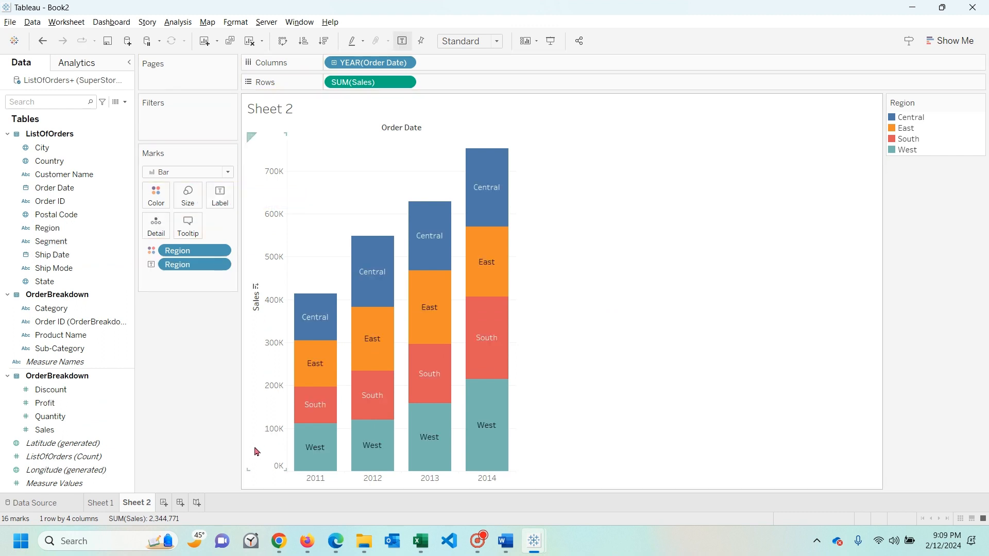
pyautogui.moveTo(321, 457)
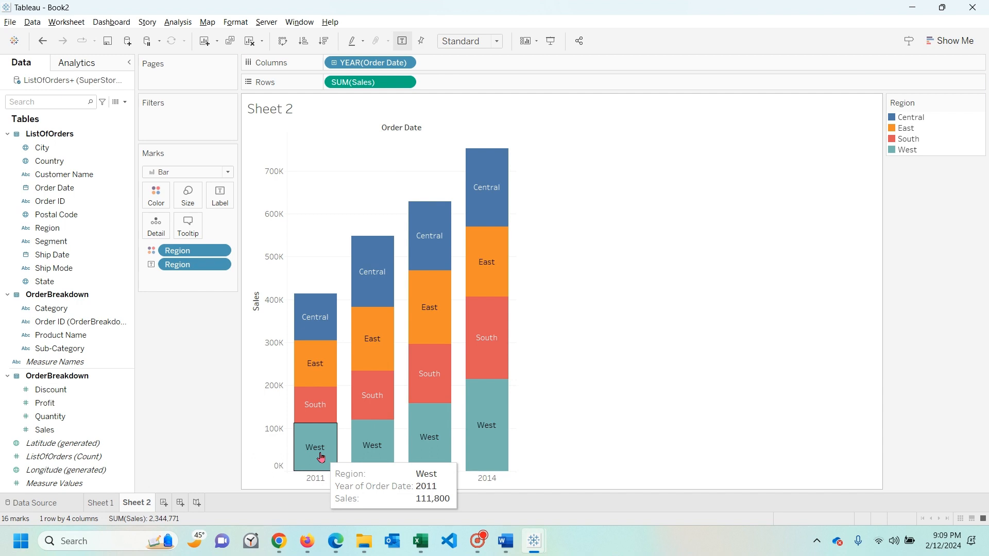
pyautogui.moveTo(315, 330)
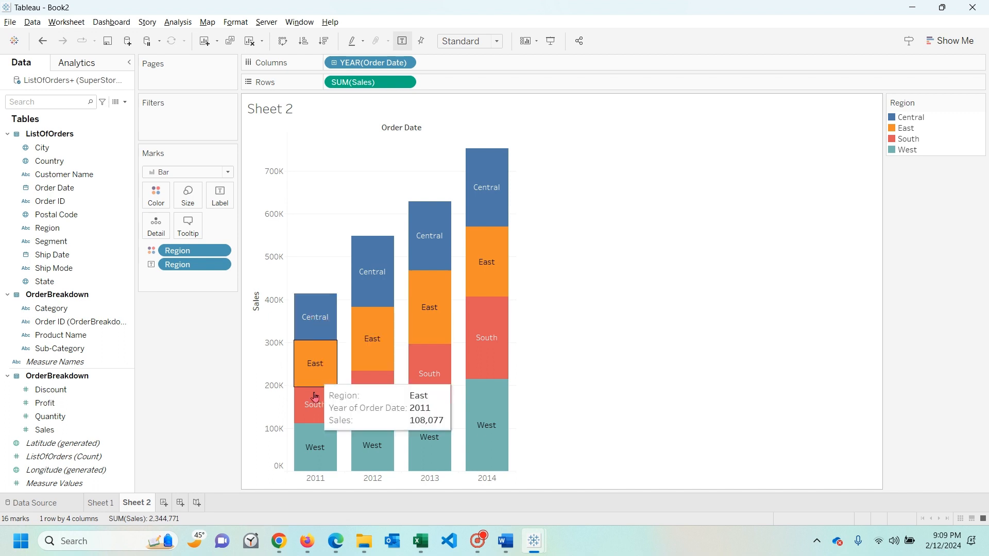
pyautogui.moveTo(315, 438)
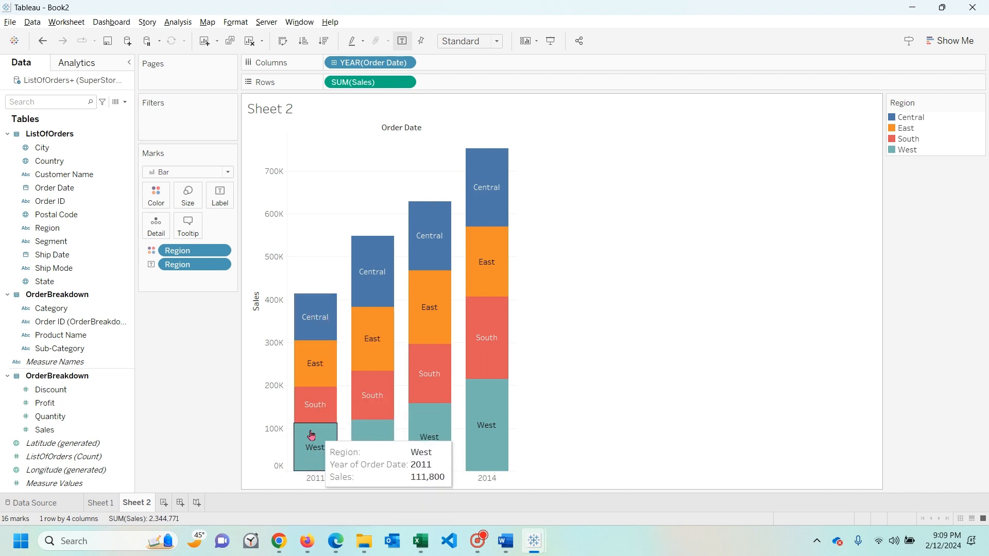
pyautogui.moveTo(317, 405)
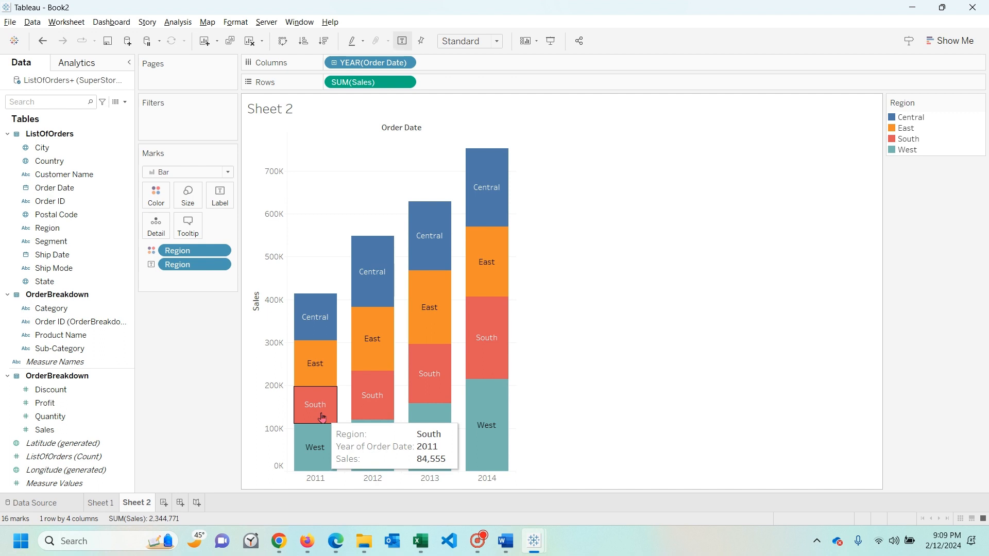
pyautogui.moveTo(486, 323)
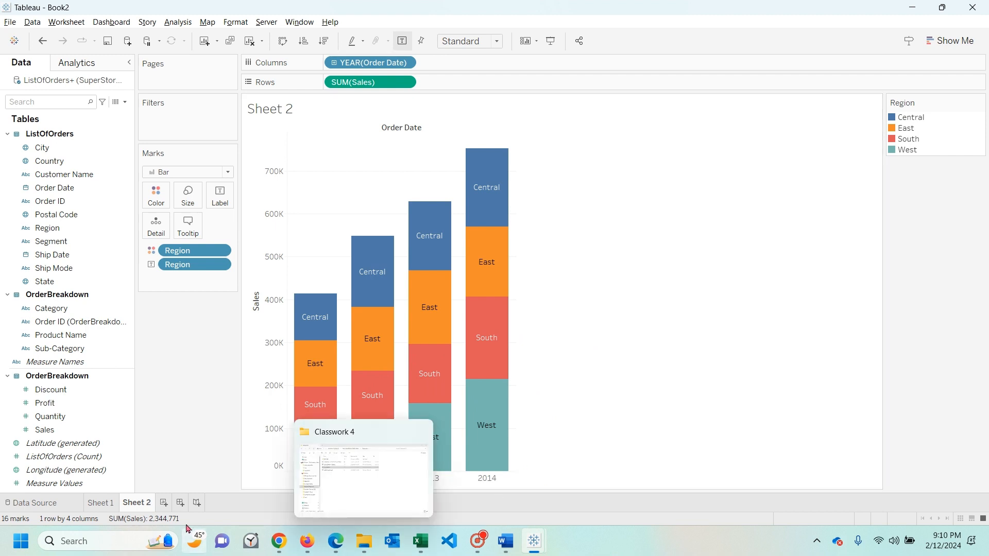
# - Add a third worksheet and go back to the article's cohort analysis question on longer tenured customers, highlighting it
pyautogui.click(163, 503)
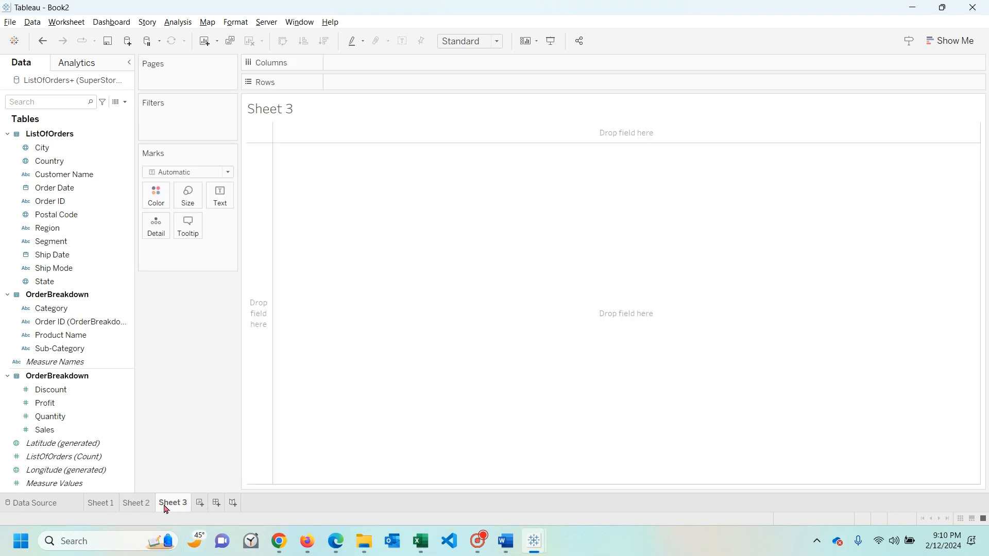
pyautogui.hotkey('alt', 'Tab')
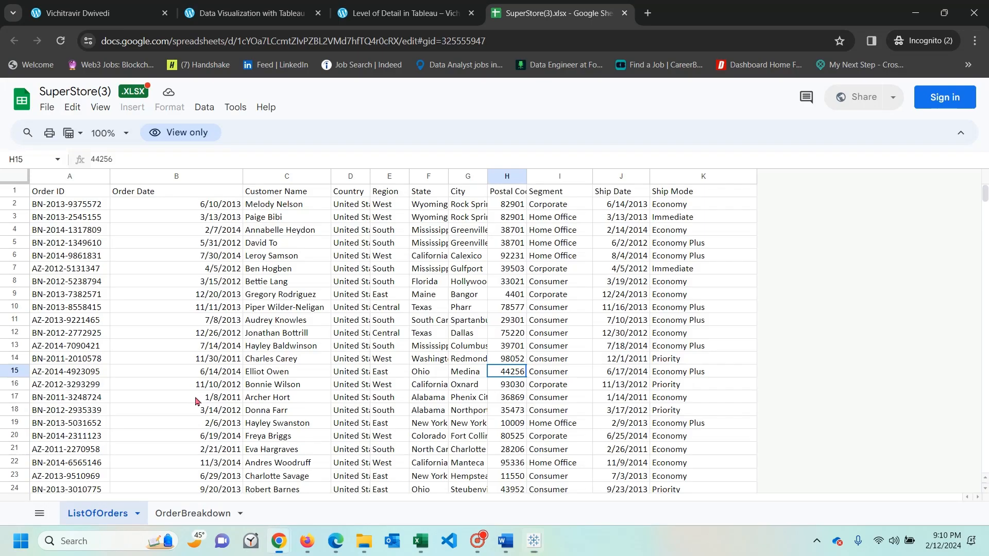
pyautogui.hotkey('alt', 'Tab')
pyautogui.press('Tab')
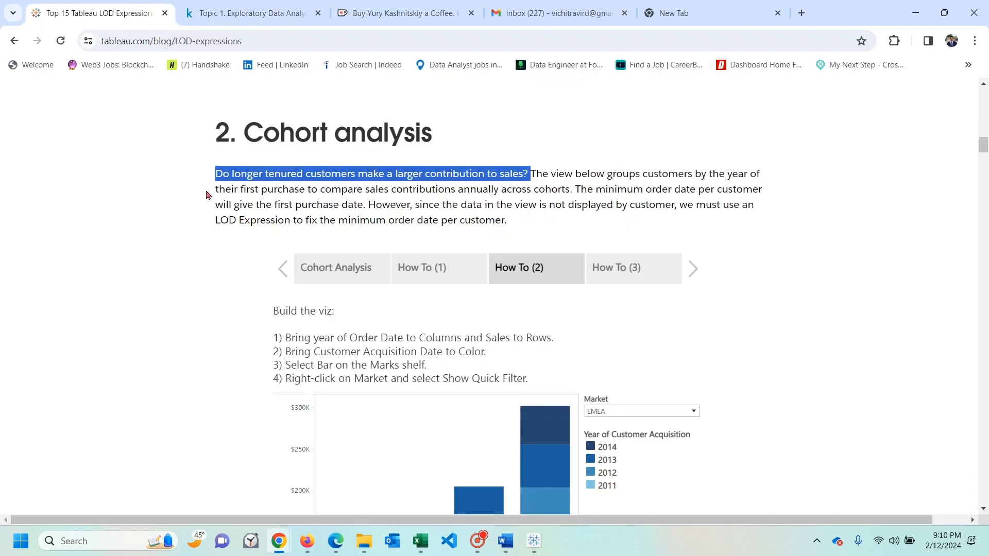
pyautogui.moveTo(215, 175); pyautogui.dragTo(536, 175)
# - Switch to the Tableau Book1 window to view its chart of yearly sales by customer acquisition year
pyautogui.hotkey('alt', 'Tab')
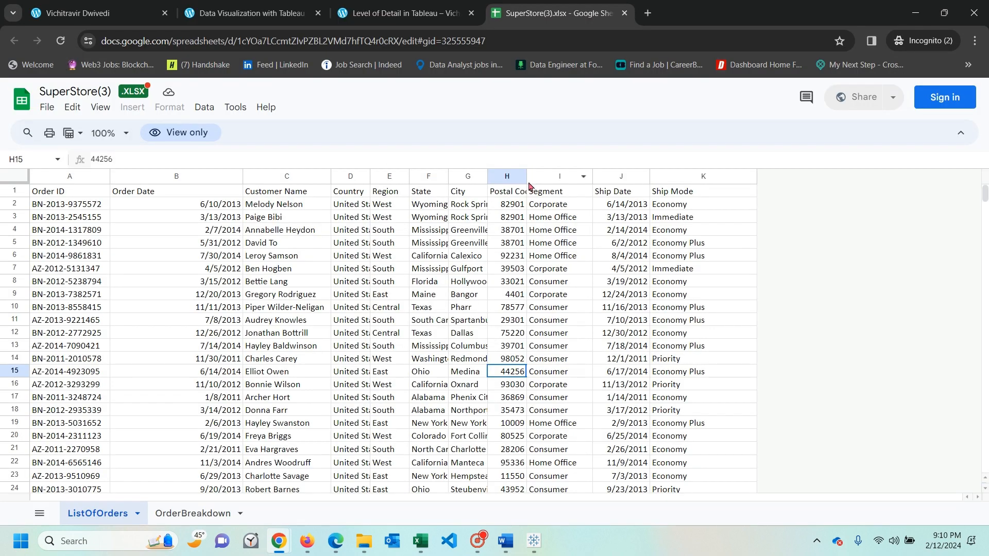
pyautogui.hotkey('alt', 'Tab')
pyautogui.hotkey('alt', 'Tab')
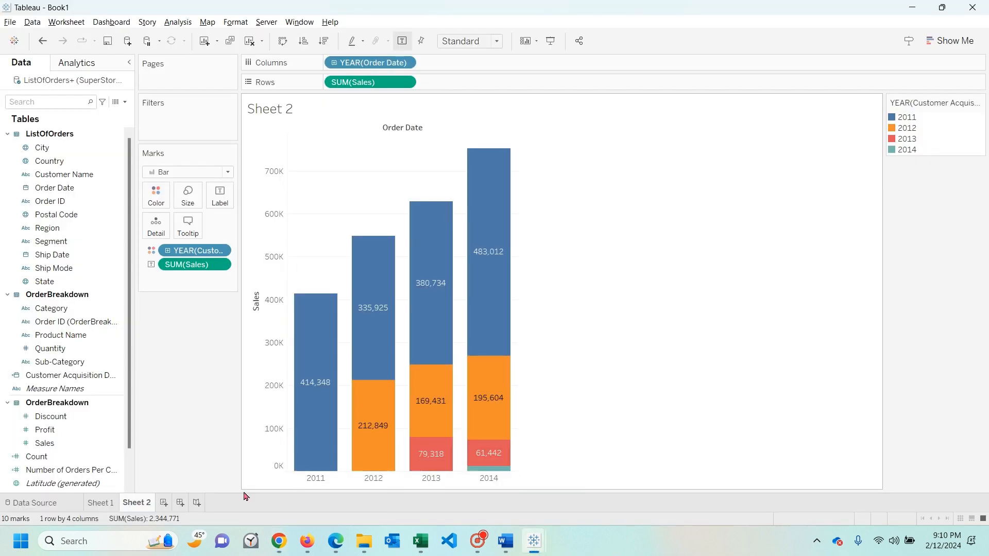
# - Add a new worksheet, plot summed Sales by year of Order Date, and set the mark type to Bar
pyautogui.click(163, 502)
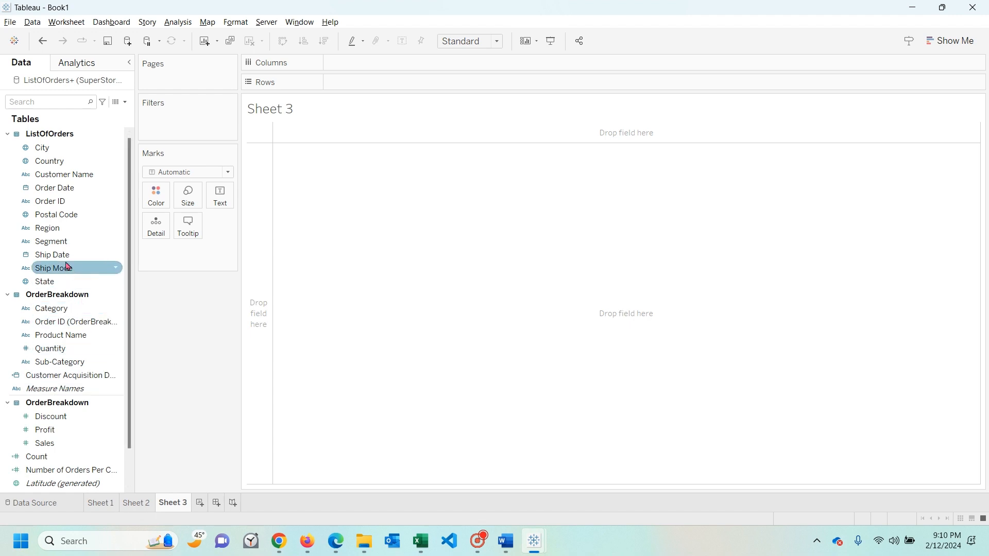
pyautogui.moveTo(54, 191); pyautogui.dragTo(372, 62)
pyautogui.moveTo(44, 443); pyautogui.dragTo(395, 84)
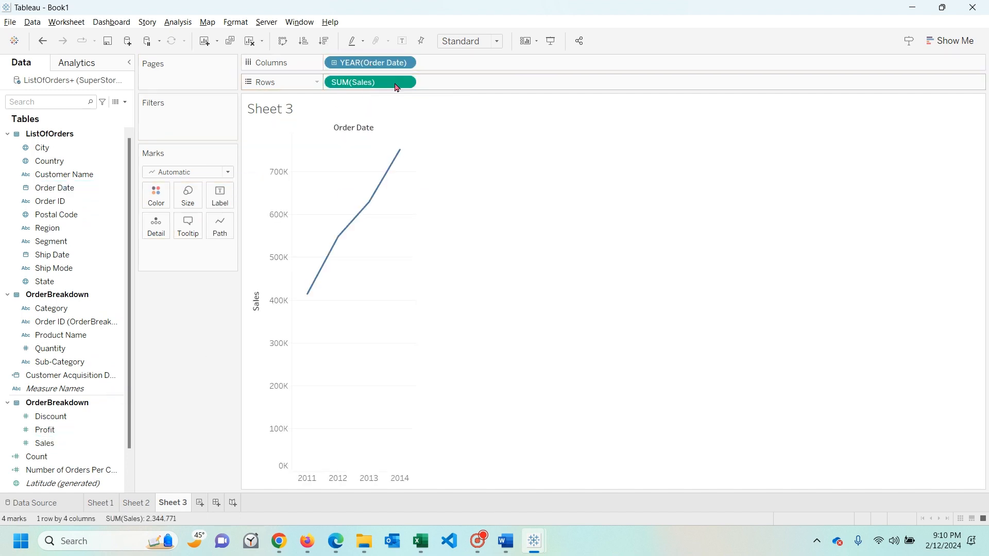
pyautogui.click(183, 172)
pyautogui.click(187, 200)
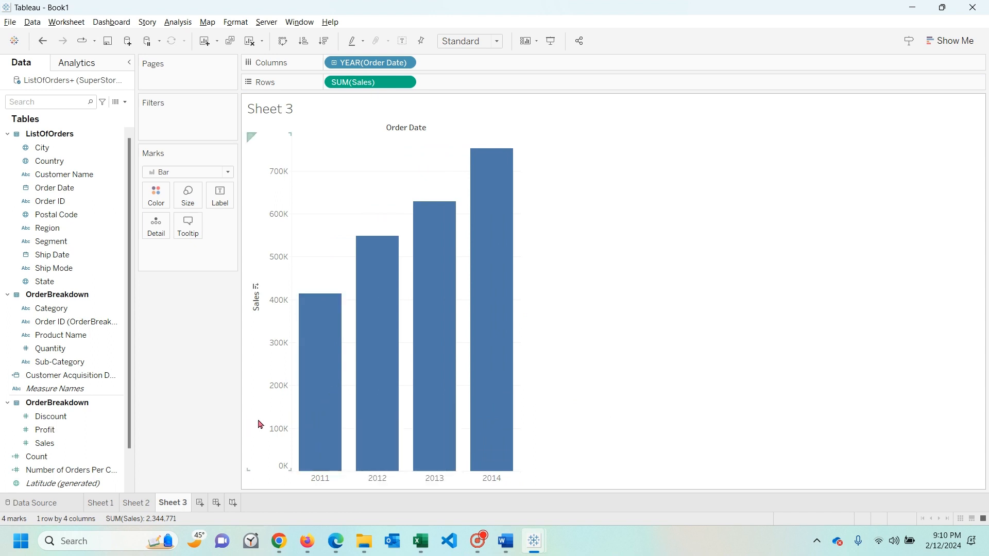
pyautogui.moveTo(333, 371)
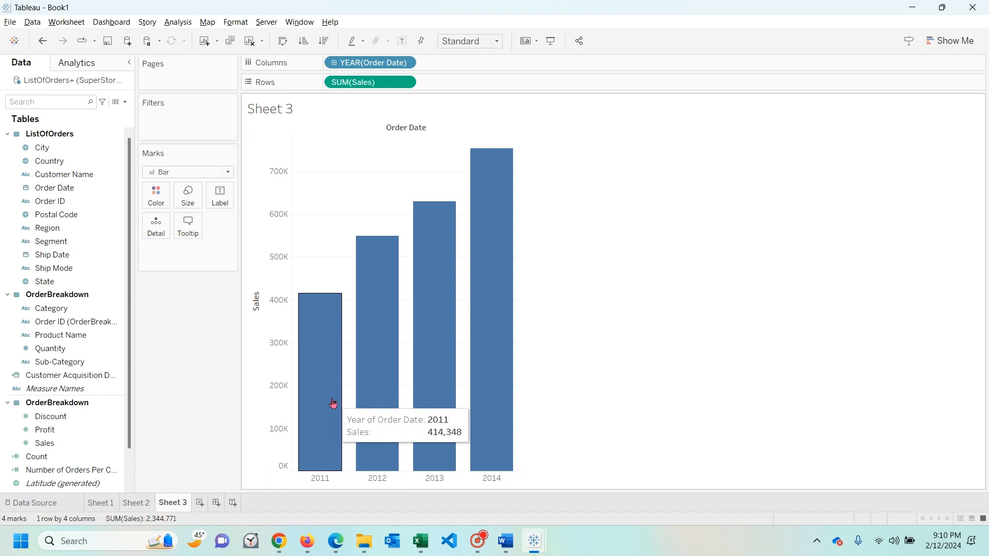
pyautogui.moveTo(362, 383)
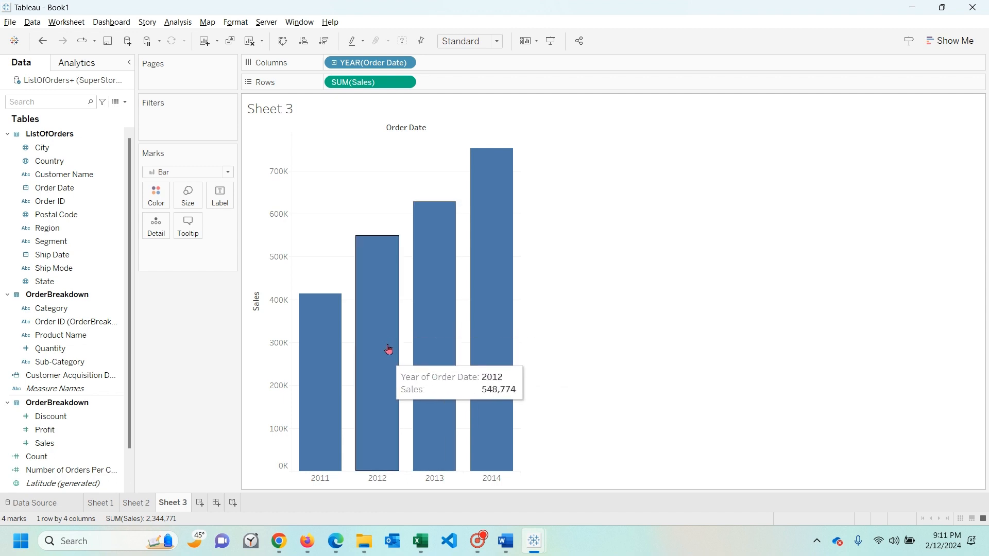
pyautogui.moveTo(490, 362)
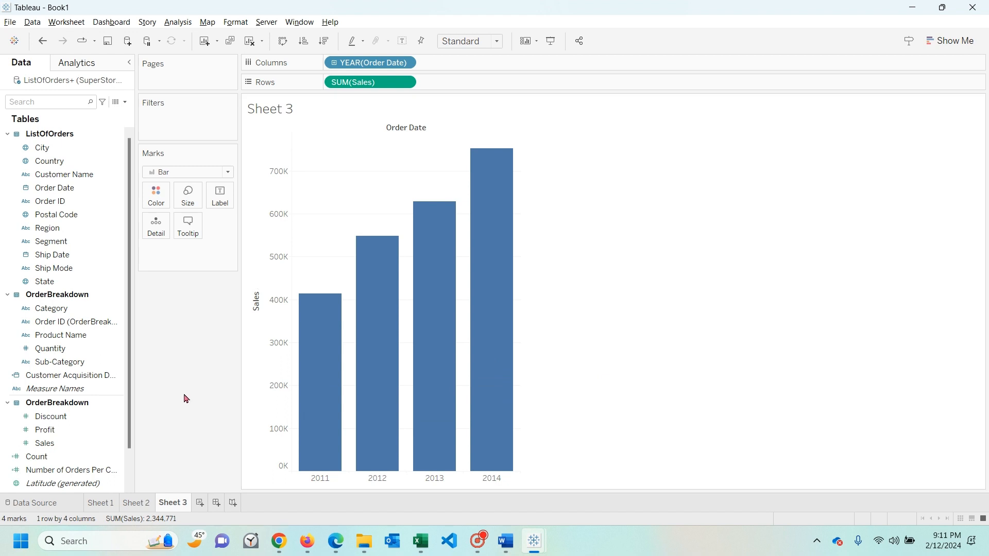
# - Start a new calculated field whose name begins with Customer, and bring up the article's cohort analysis How To (1) page for reference
pyautogui.rightClick(110, 336)
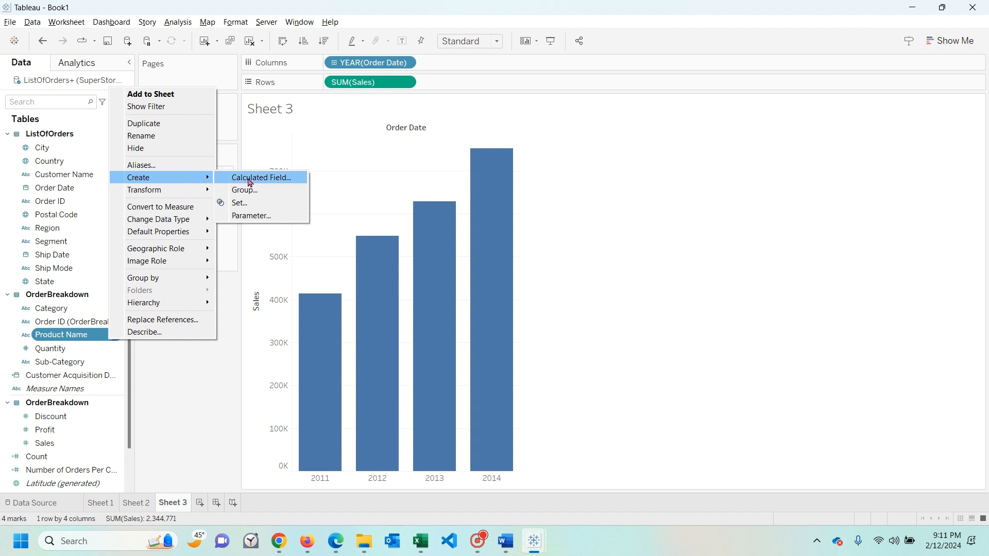
pyautogui.click(250, 178)
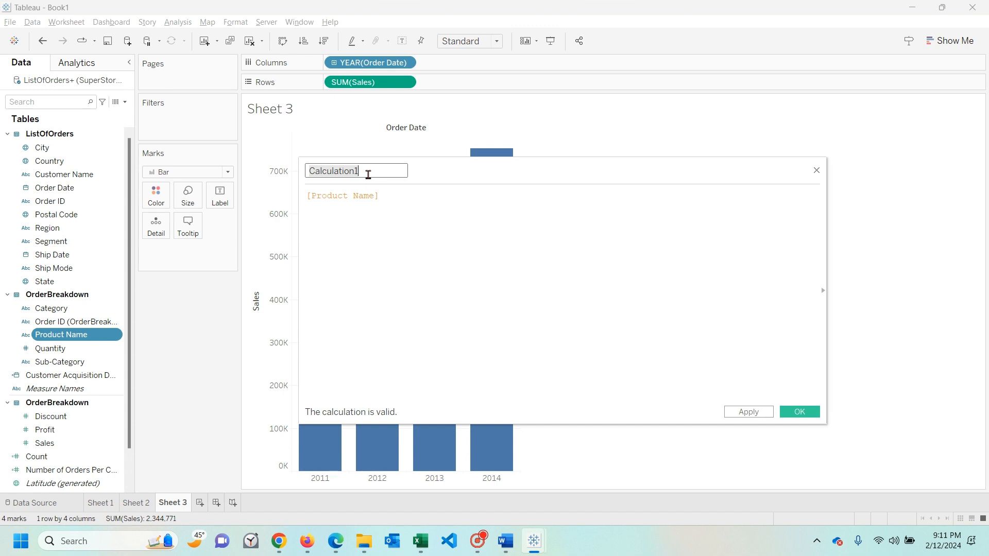
pyautogui.write('Cus')
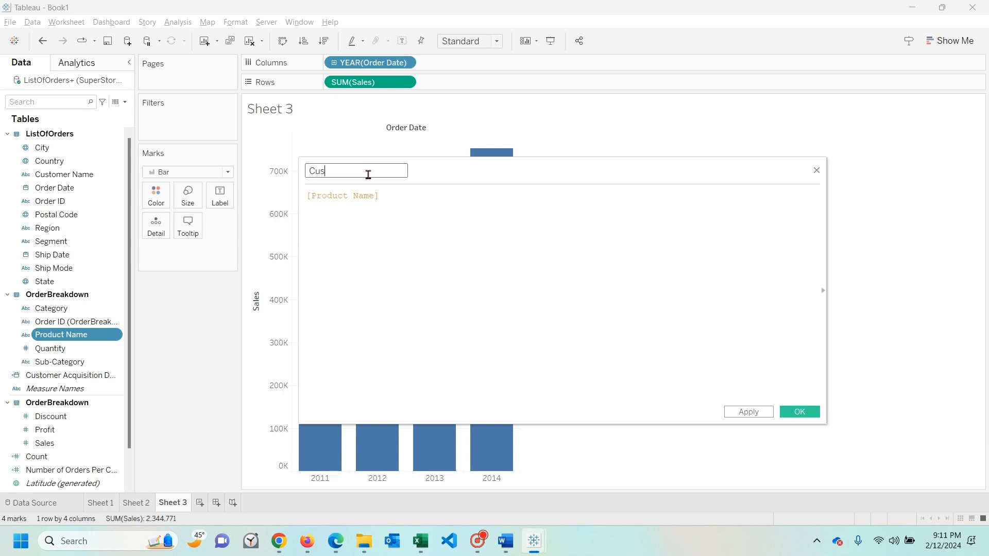
pyautogui.write('tomer')
pyautogui.hotkey('alt', 'Tab')
pyautogui.scroll(-1, 402, 325)
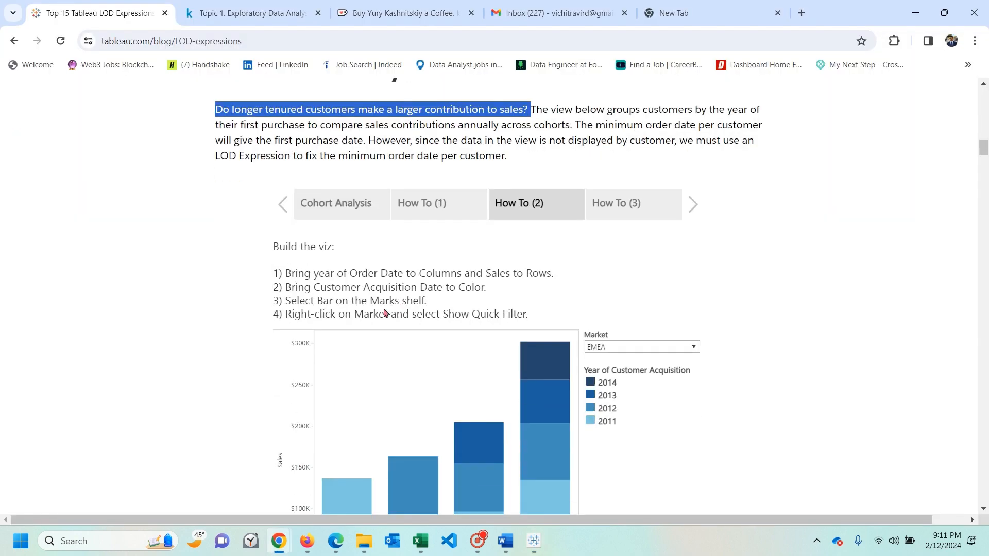
pyautogui.click(450, 206)
pyautogui.hotkey('alt', 'Tab')
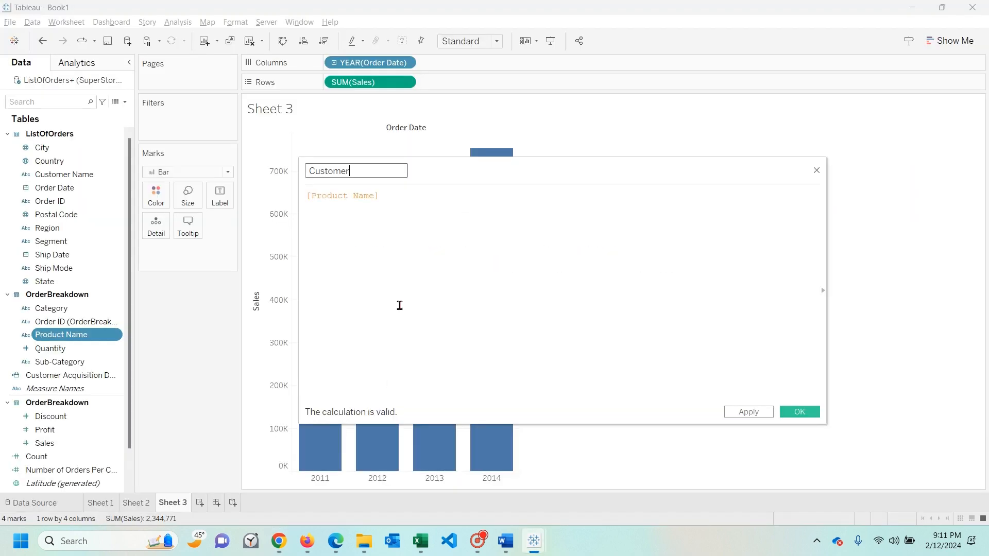
# - Complete the calculated field's name as Customer Acquistion Date
pyautogui.write('Acquistion Date')
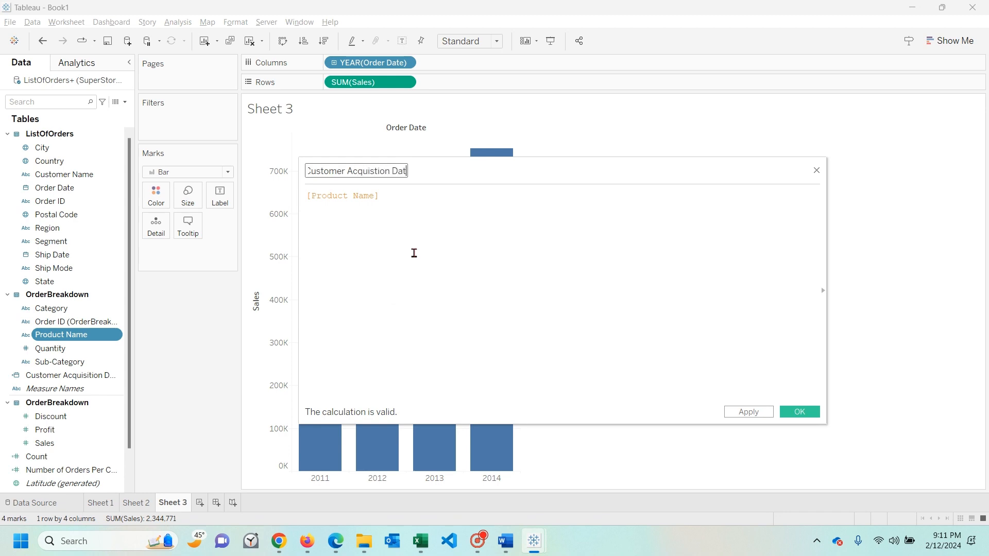
# - Replace the formula with the start of a level of detail expression, {Fixed[Customer Name], checking it against the article's example
pyautogui.press('Tab')
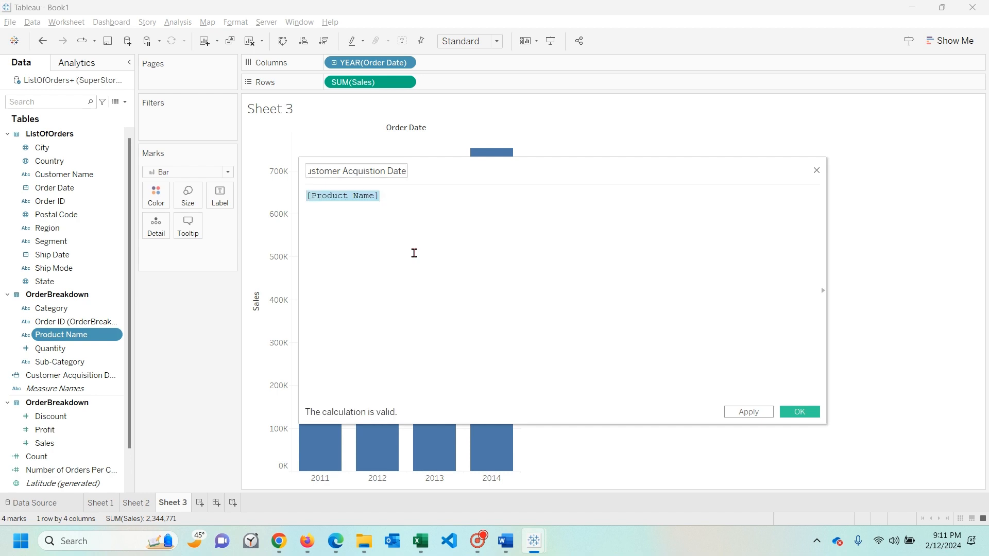
pyautogui.write('{')
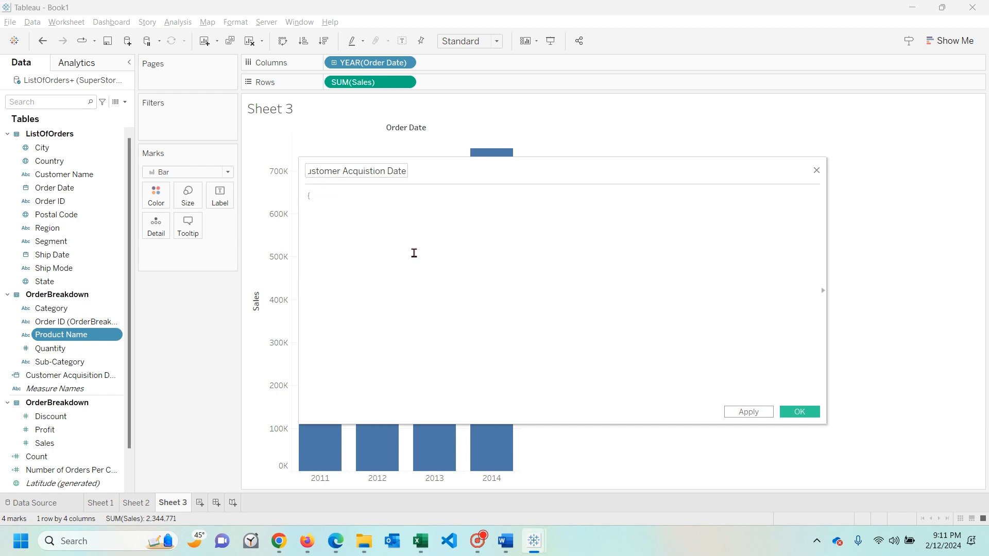
pyautogui.write('Fixed')
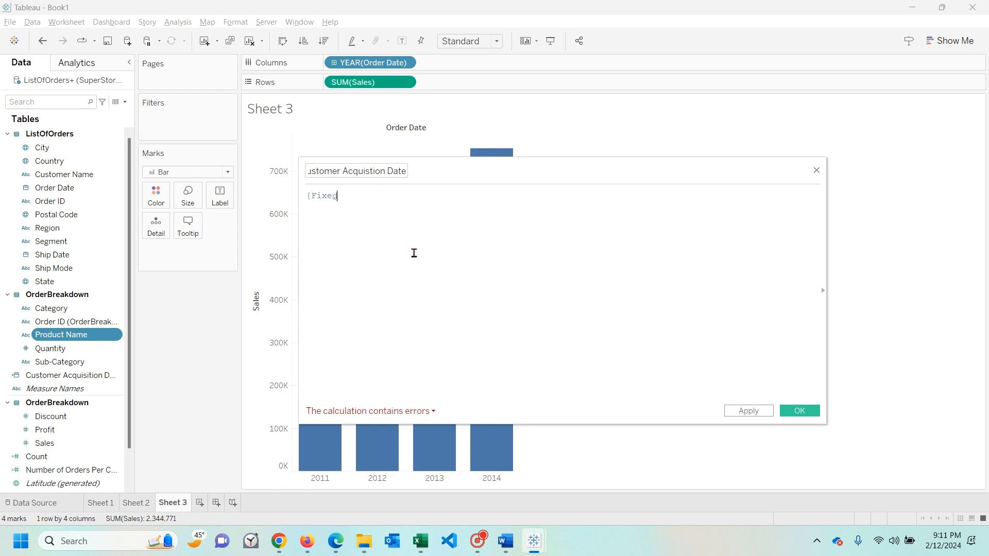
pyautogui.hotkey('alt', 'Tab')
pyautogui.hotkey('alt', 'Tab')
pyautogui.write('[')
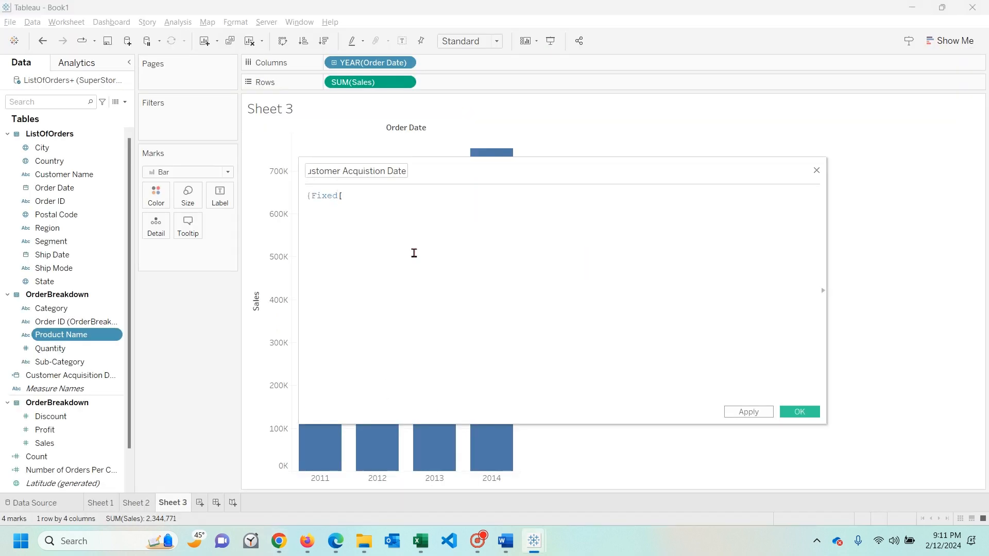
pyautogui.write('cus')
pyautogui.press('Down')
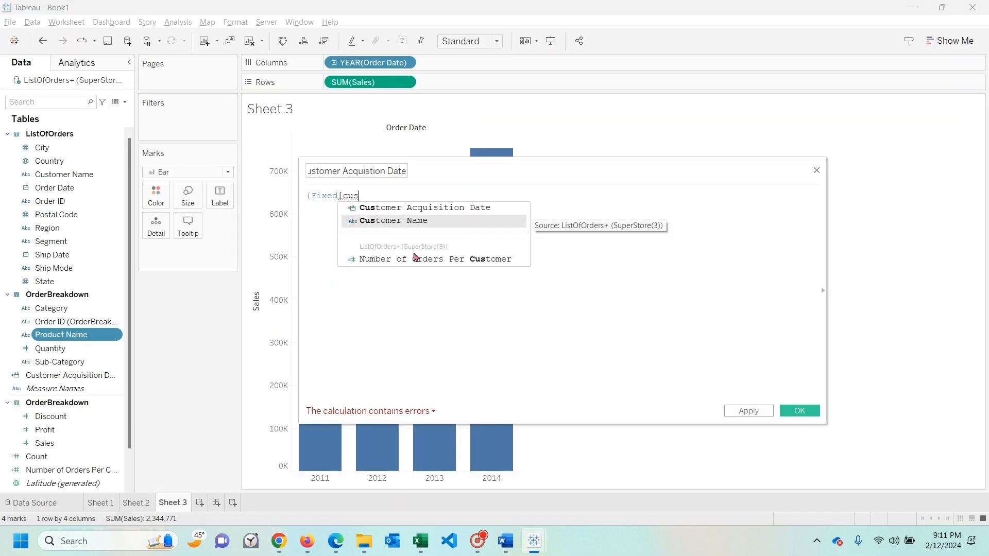
pyautogui.press('Return')
pyautogui.hotkey('alt', 'Tab')
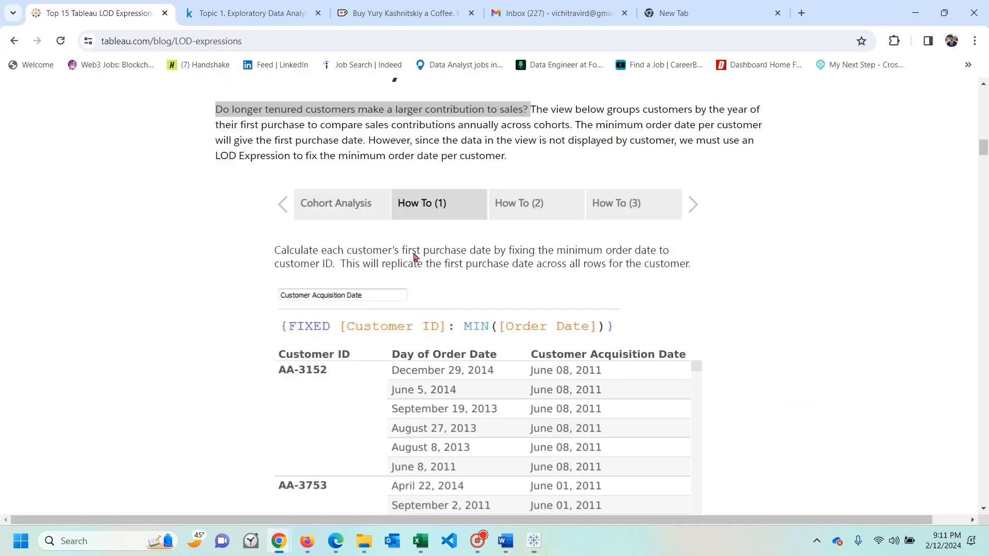
pyautogui.scroll(2, 418, 260)
pyautogui.scroll(-2, 451, 332)
pyautogui.hotkey('alt', 'Tab')
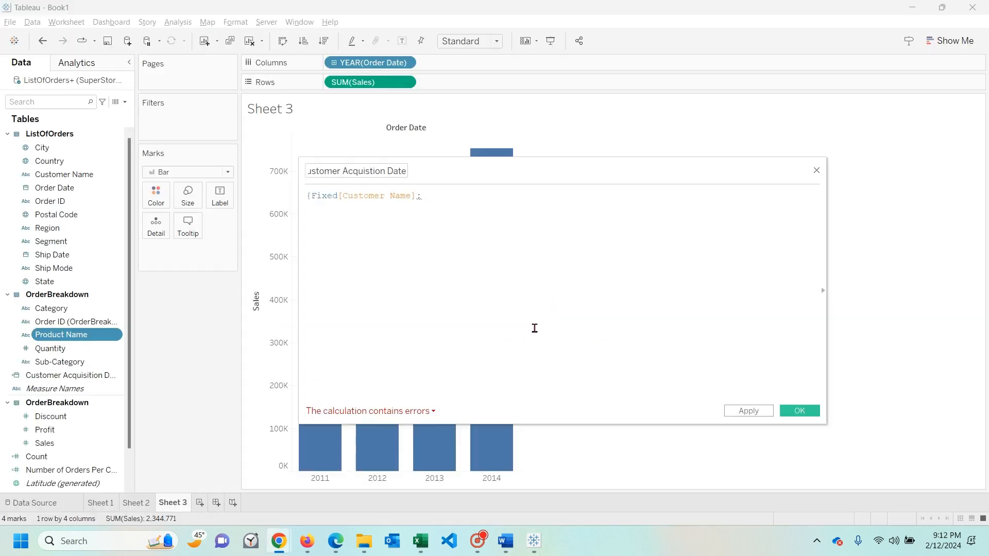
# - Complete the expression so the formula reads {Fixed[Customer Name]: MIN([Order Date])}
pyautogui.write(': MIN')
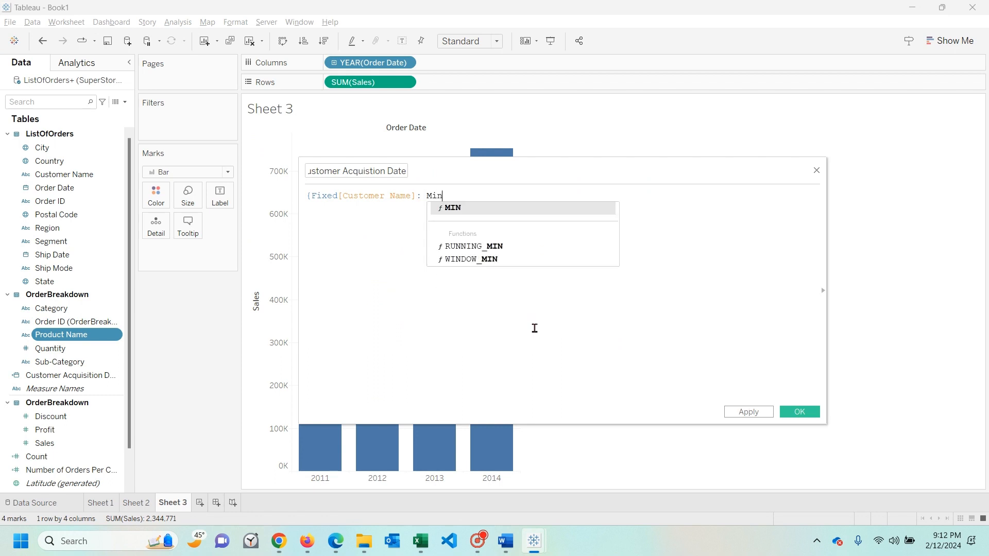
pyautogui.press('Return')
pyautogui.write('[Order')
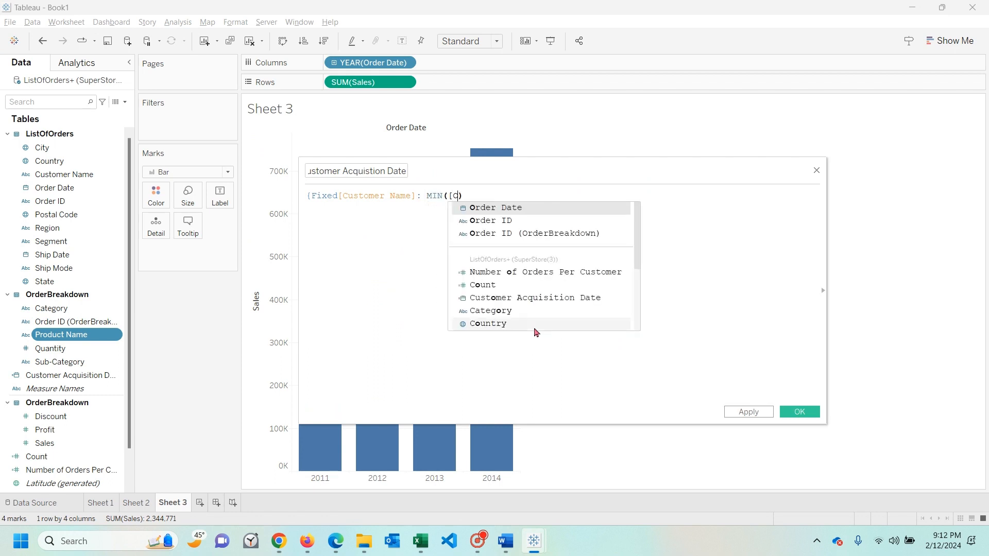
pyautogui.press('Return')
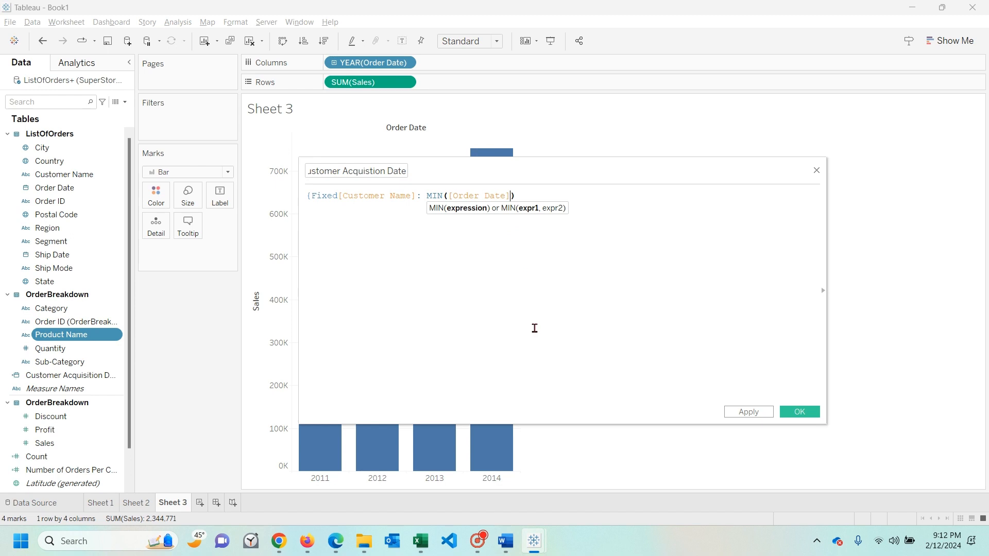
pyautogui.press('Right')
pyautogui.write('}')
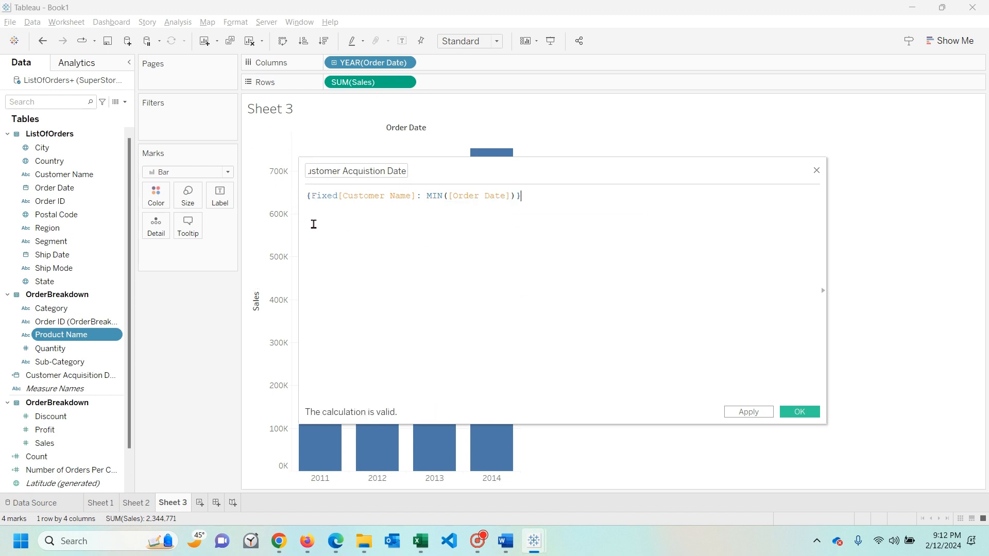
# - Review the article's cohort analysis explanation, its FIXED expression, and the example table of order and acquisition dates per customer
pyautogui.hotkey('alt', 'Tab')
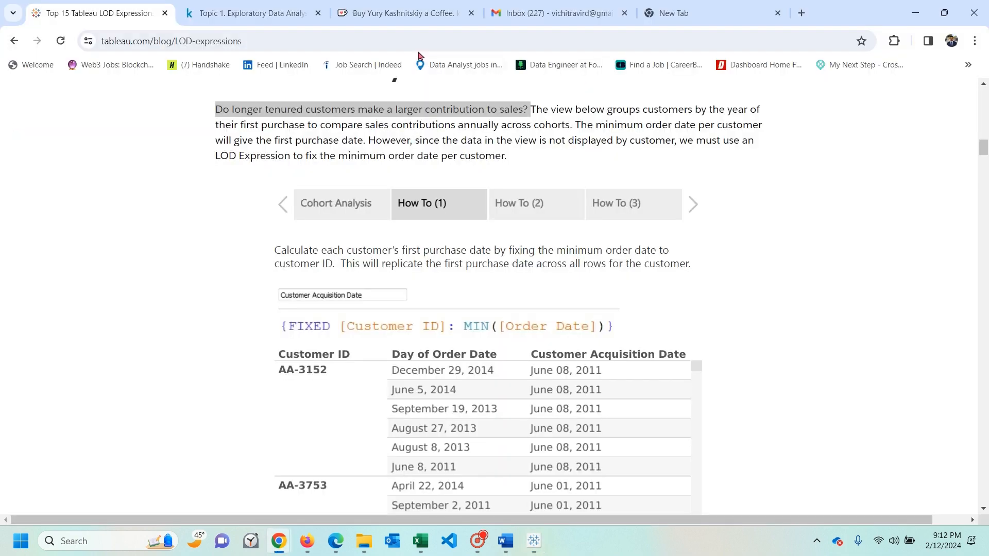
pyautogui.scroll(20, 382, 236)
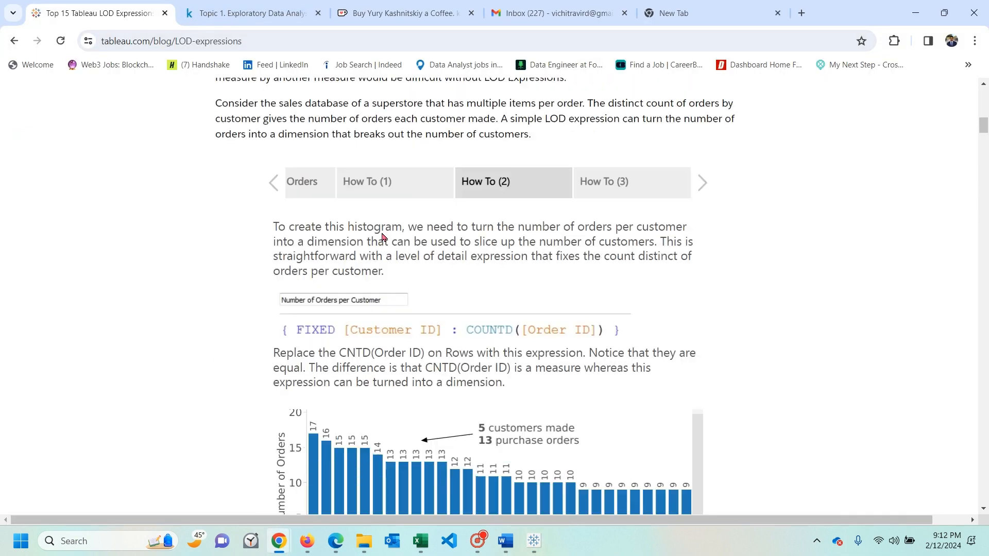
pyautogui.scroll(2, 381, 236)
pyautogui.scroll(-20, 381, 236)
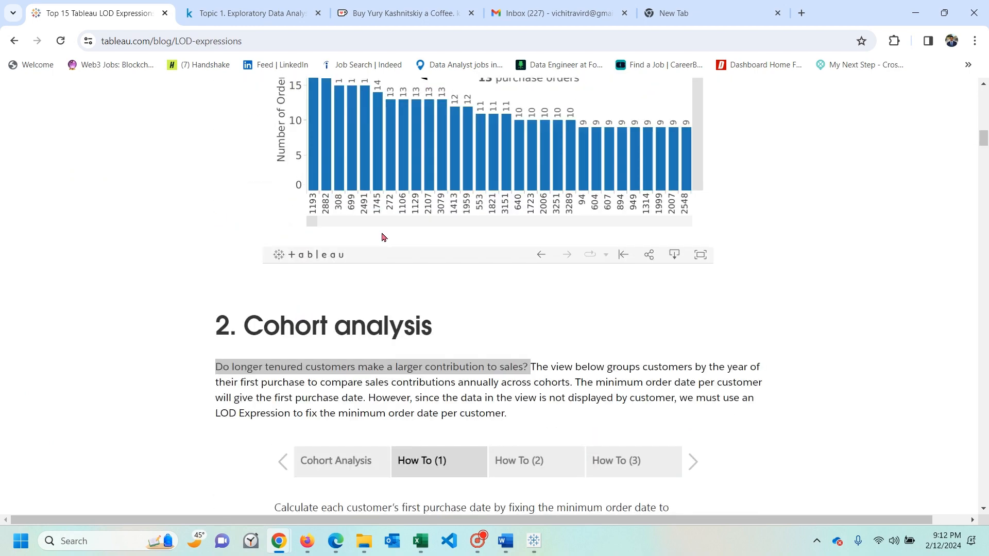
pyautogui.scroll(-2, 382, 235)
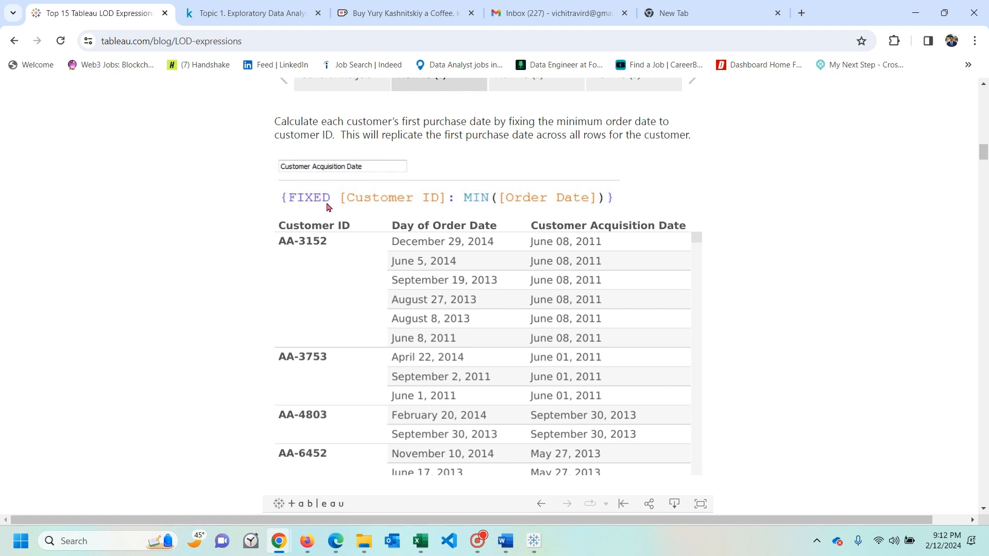
pyautogui.scroll(5, 231, 276)
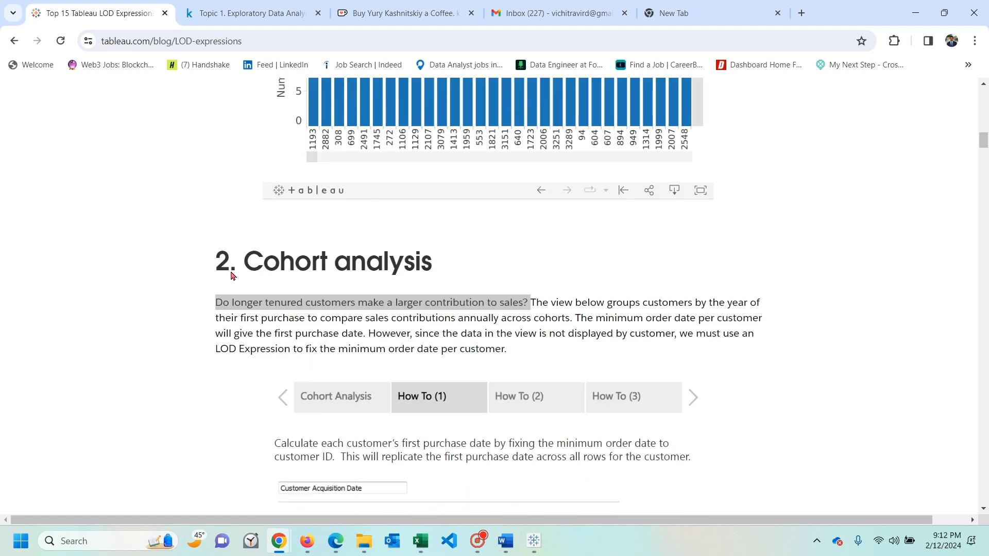
pyautogui.scroll(-5, 334, 307)
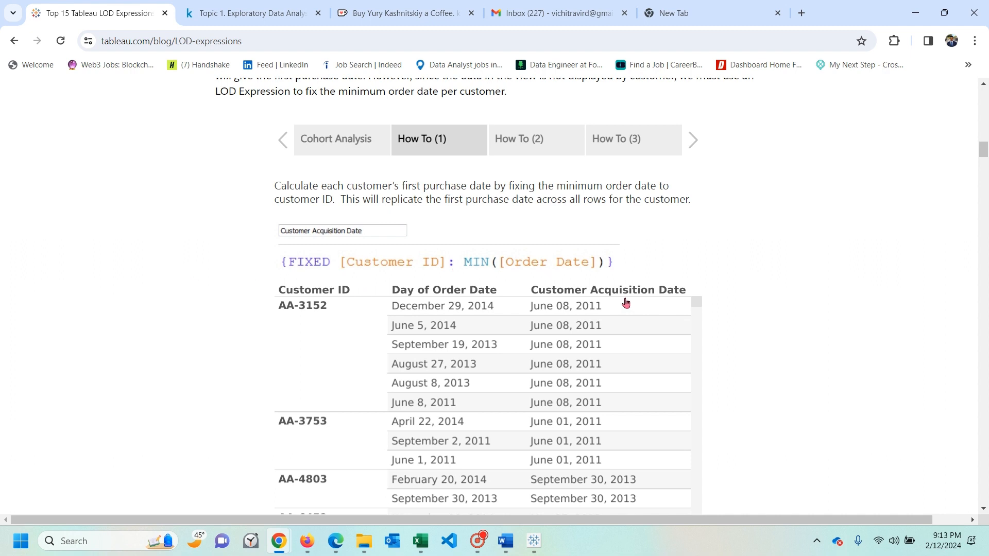
# - Return to Tableau, then apply and save the Customer Acquistion Date calculated field
pyautogui.hotkey('alt', 'Tab')
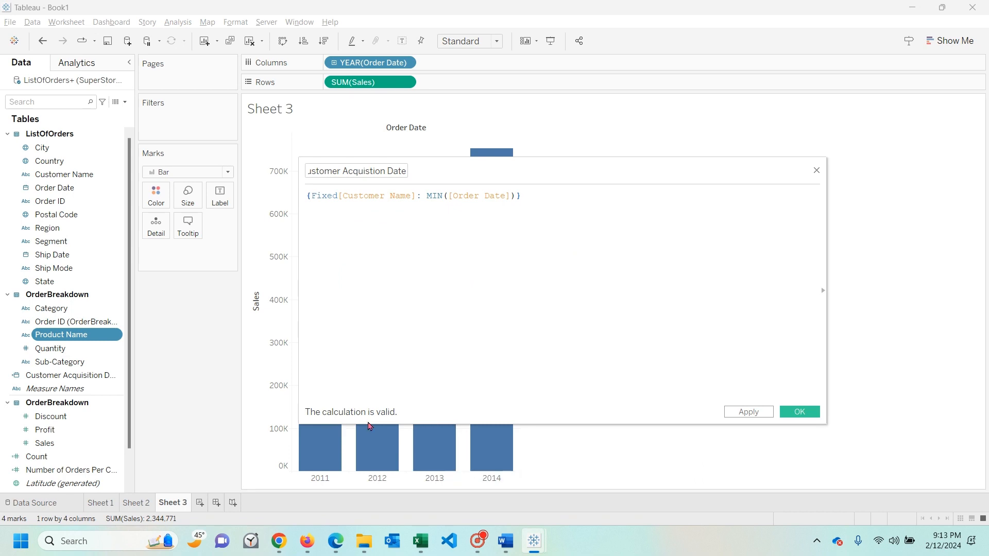
pyautogui.click(750, 413)
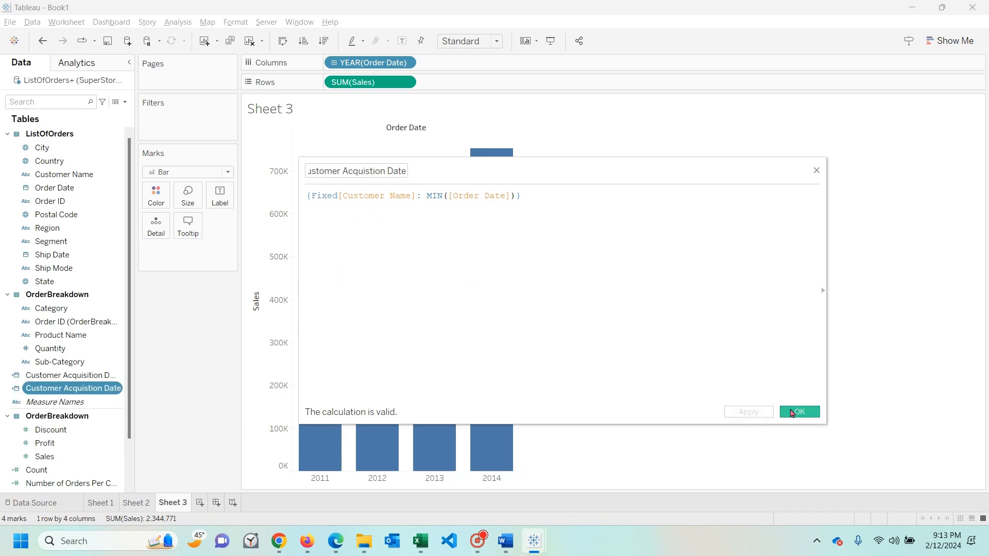
pyautogui.click(792, 412)
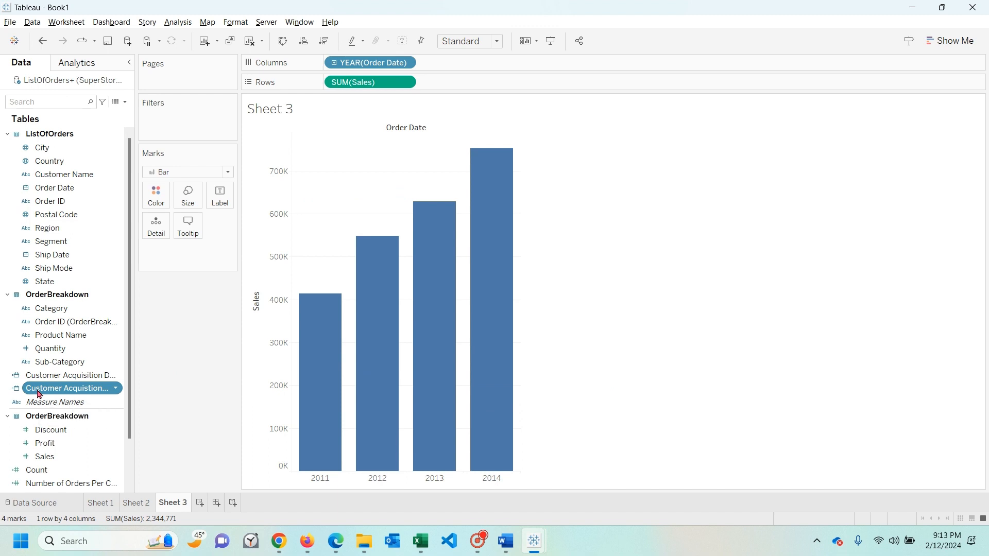
# - Color the yearly sales bars by year of Customer Acquistion Date and label each segment with its summed Sales
pyautogui.moveTo(40, 394); pyautogui.dragTo(160, 196)
pyautogui.moveTo(332, 309)
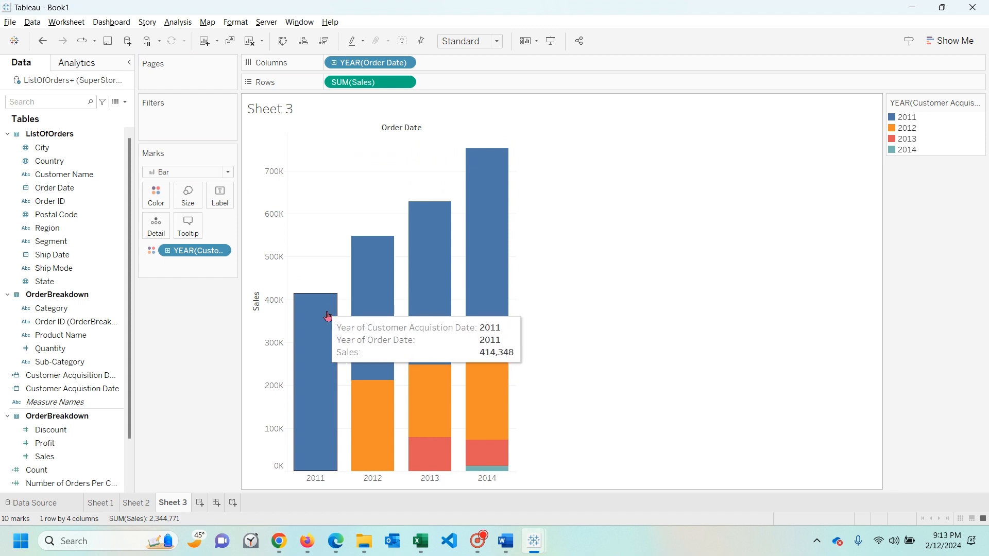
pyautogui.moveTo(382, 425)
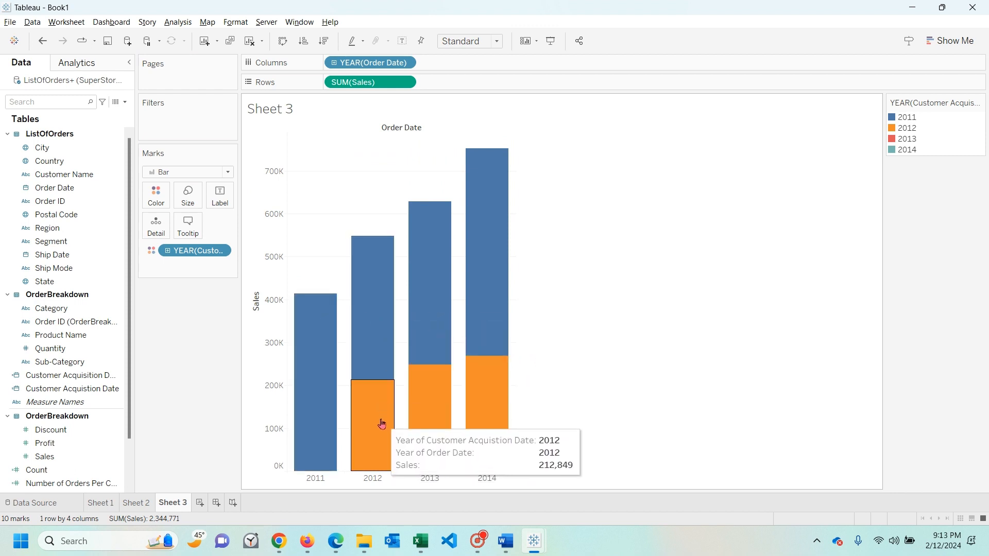
pyautogui.moveTo(372, 335)
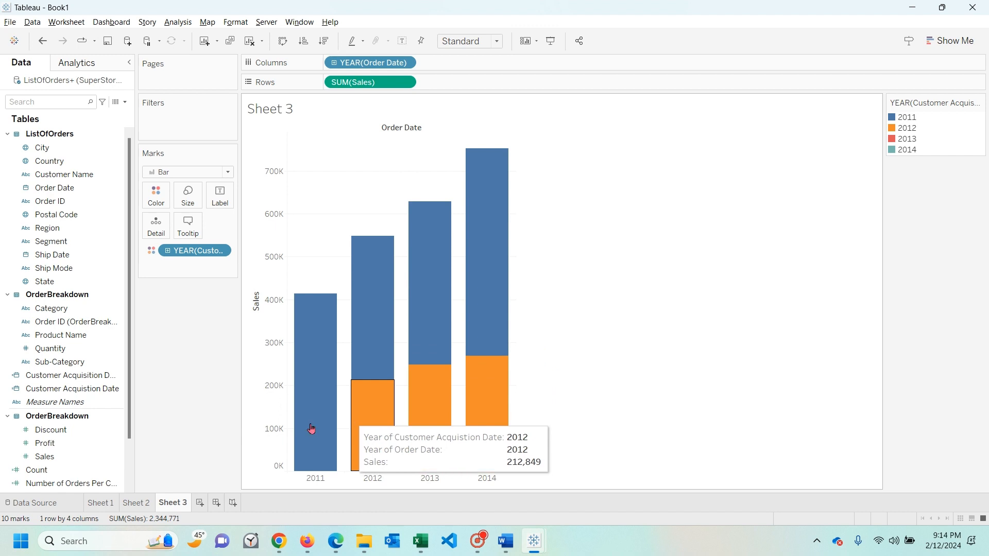
pyautogui.moveTo(45, 456); pyautogui.dragTo(222, 196)
pyautogui.moveTo(337, 377)
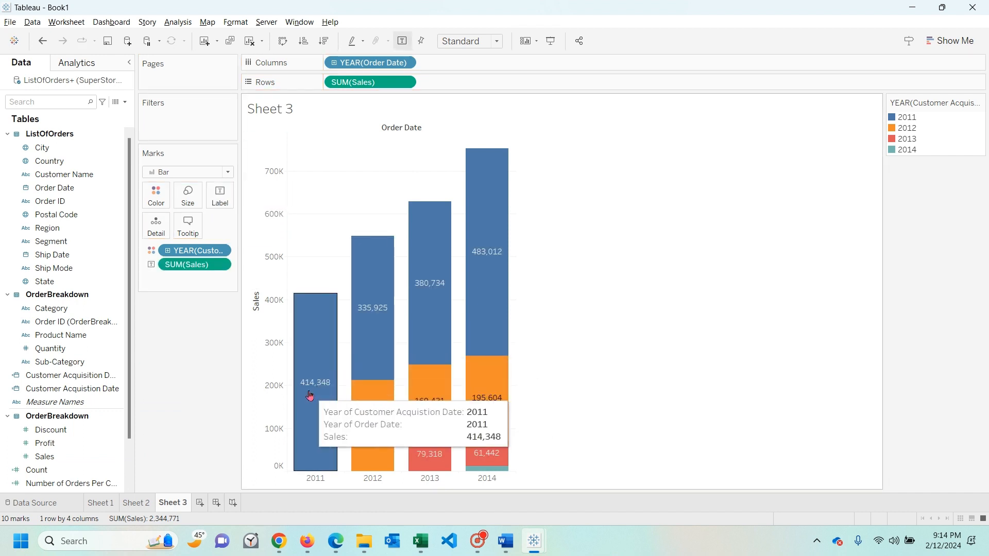
pyautogui.moveTo(383, 318)
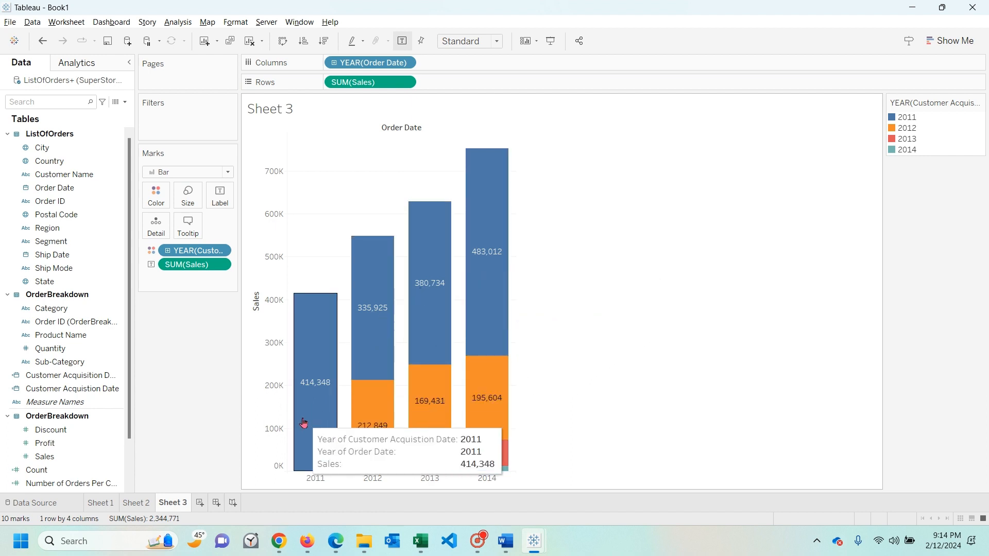
pyautogui.moveTo(474, 260)
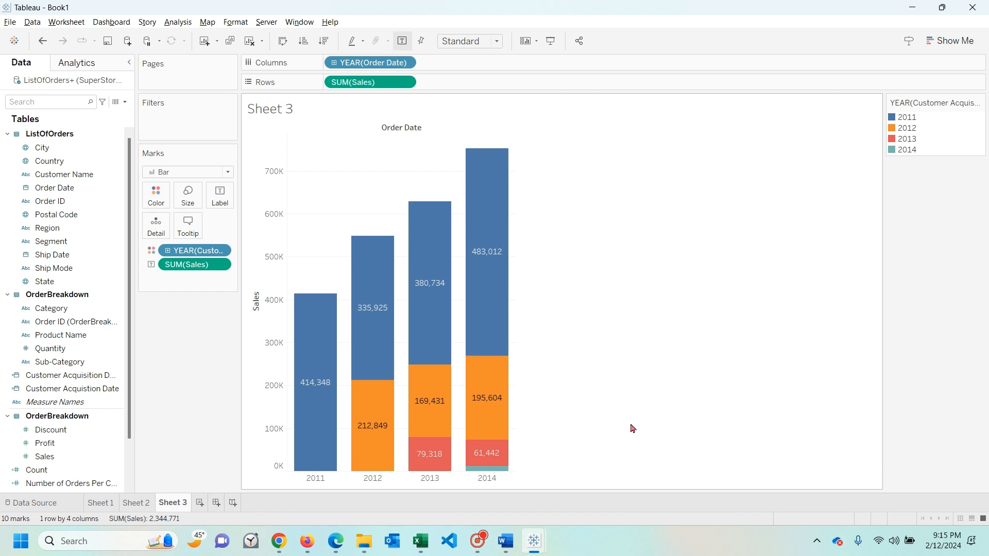
pyautogui.click(478, 541)
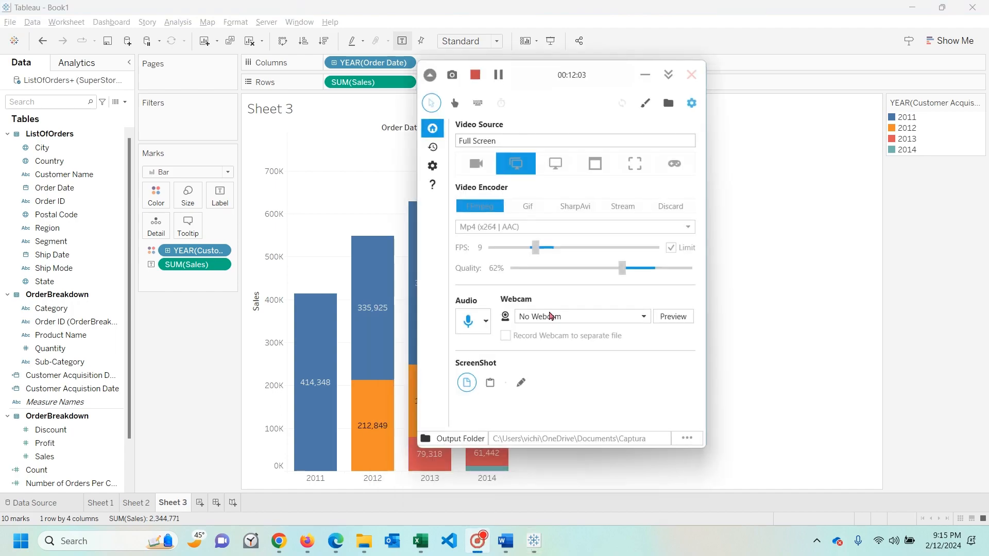